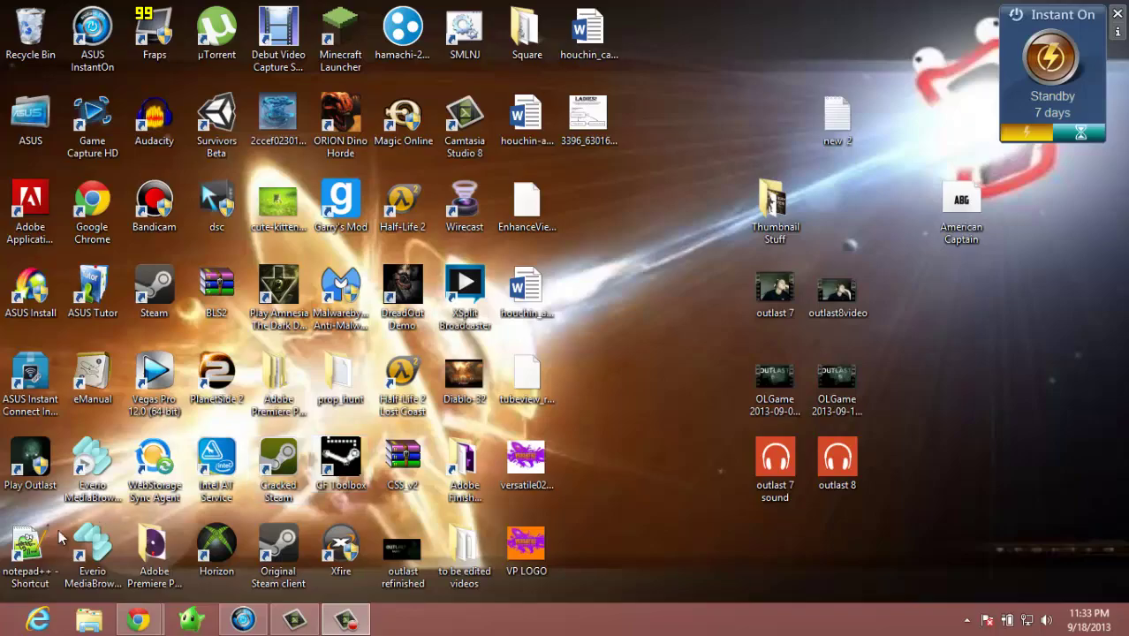
Launch Adobe Photoshop CC (64 Bit) from the Windows 8 Start screen app tiles.
left_click(7, 629)
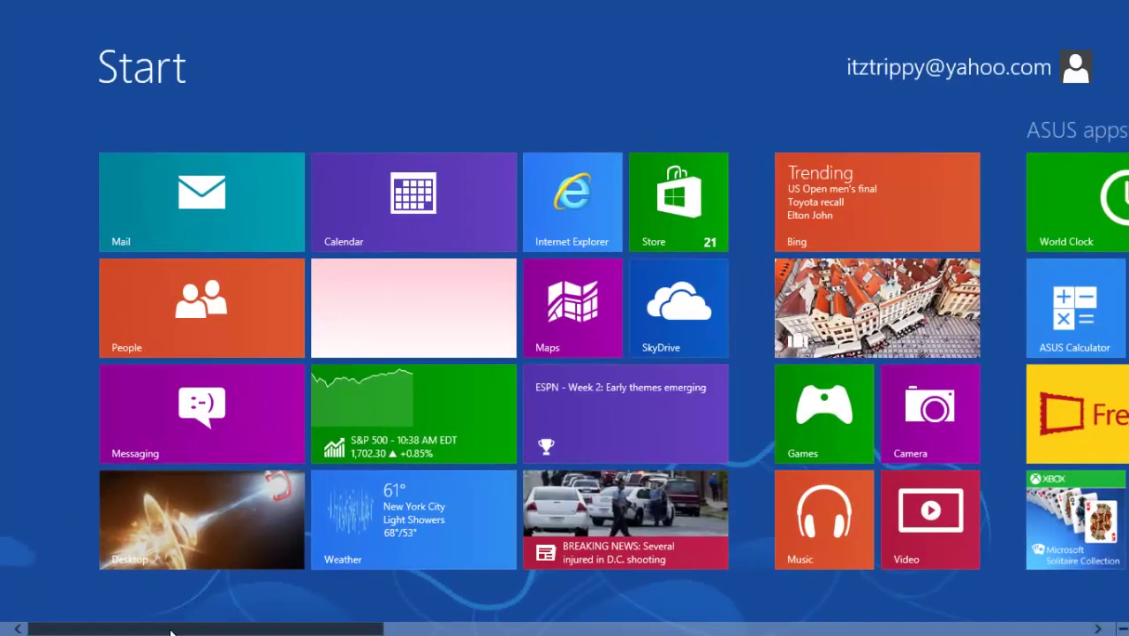
scroll(466, 424, "down", 10)
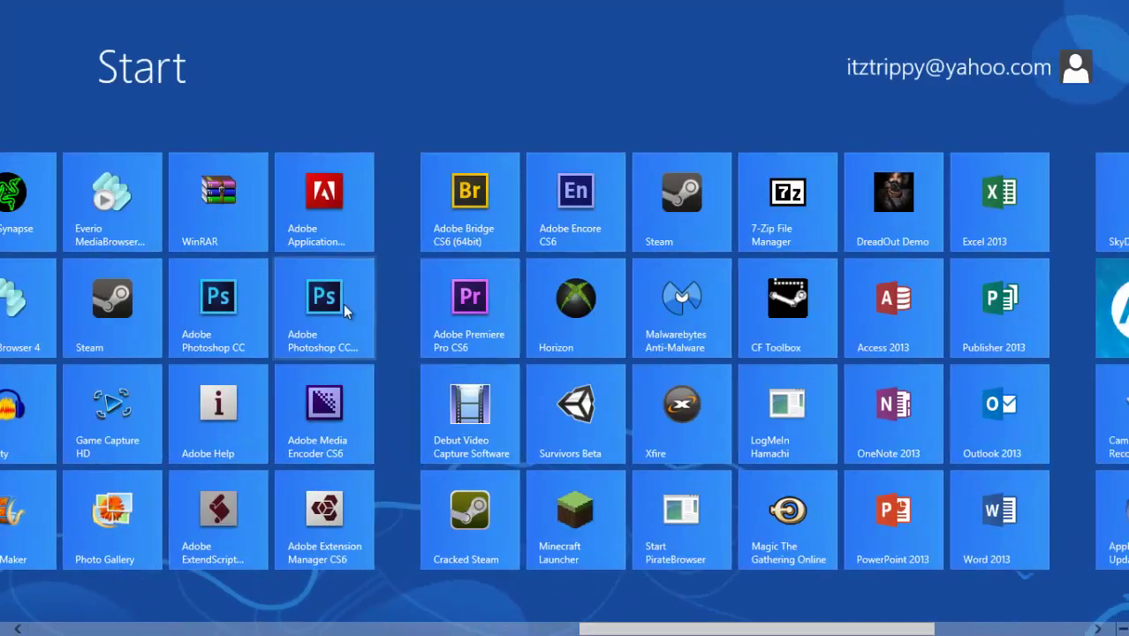
left_click(328, 304)
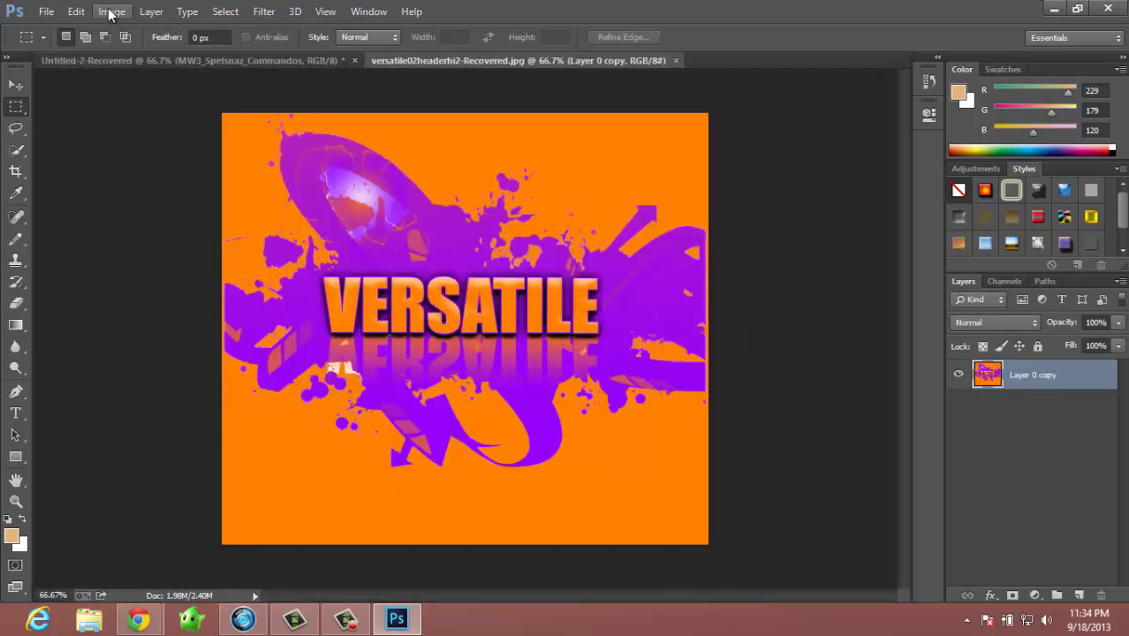
Start a new document, entering a width of 1280 and a height of 720.
left_click(46, 11)
left_click(49, 30)
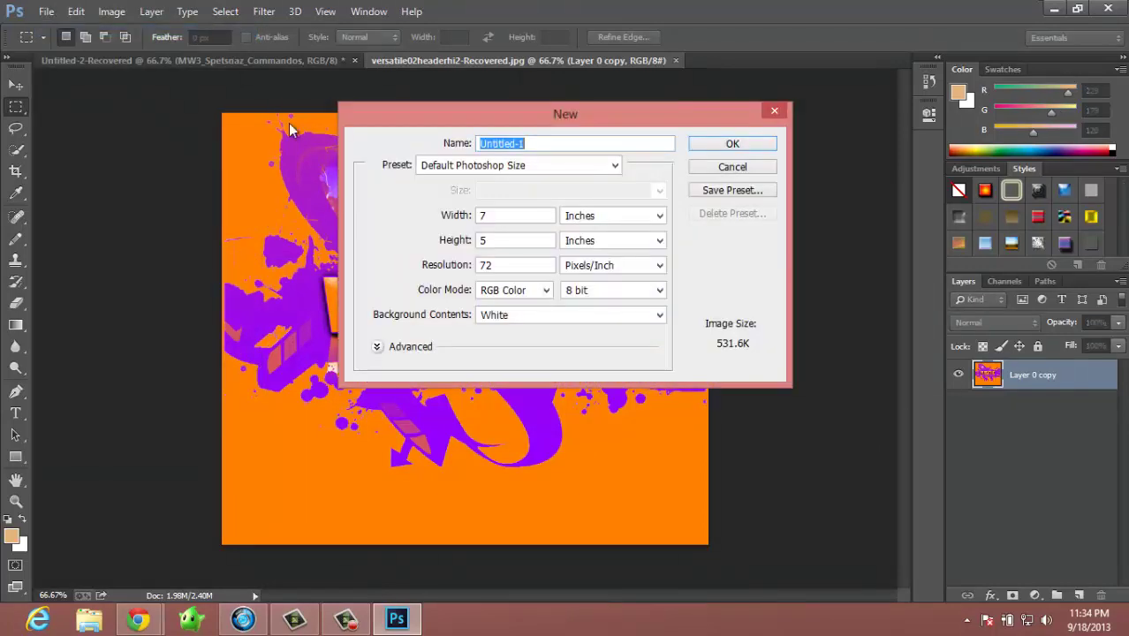
left_click(516, 215)
left_click(460, 219)
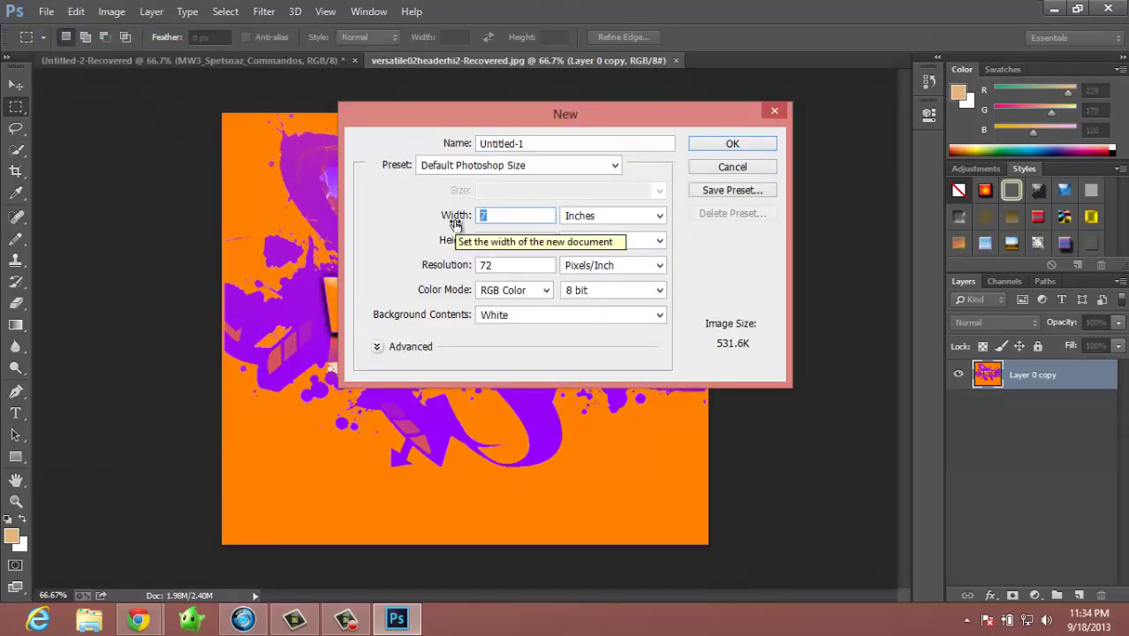
type("1280")
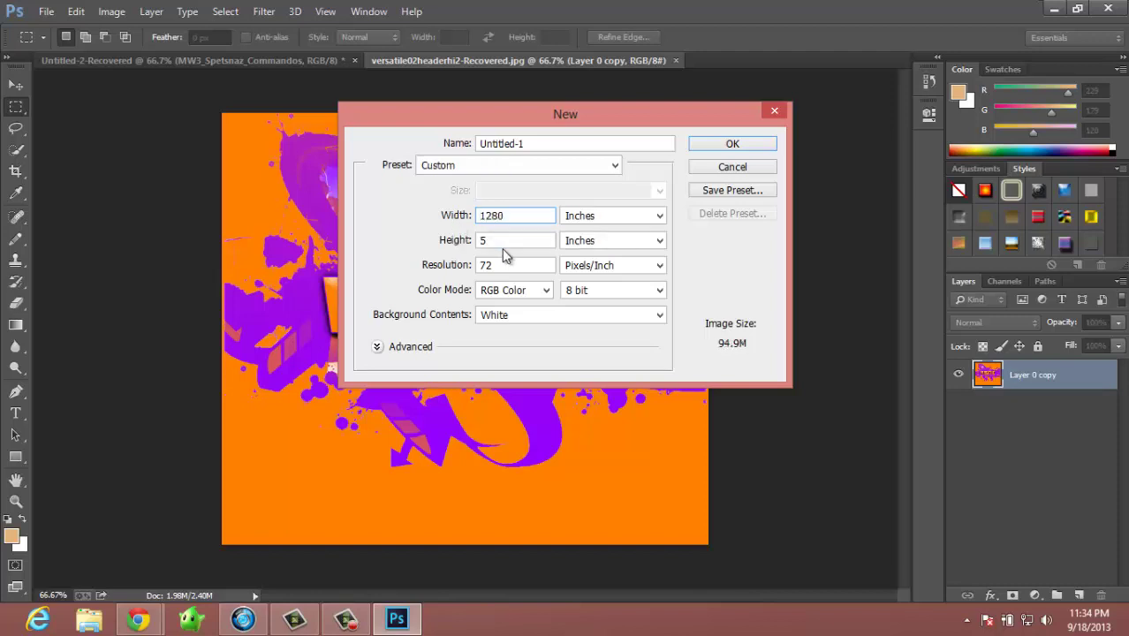
key("Tab")
type("720")
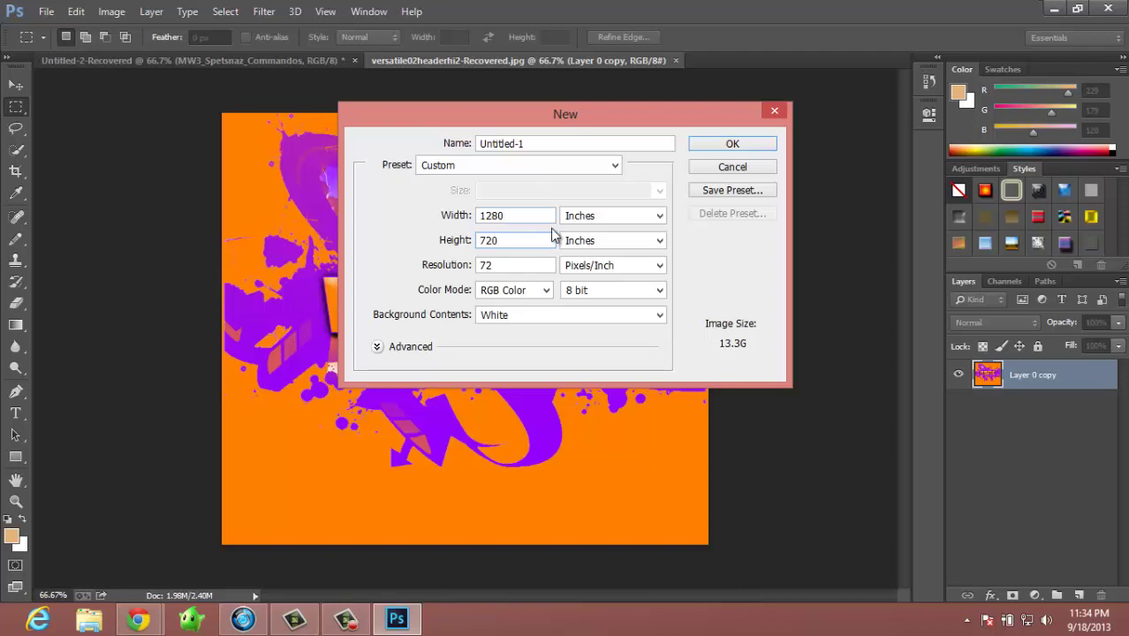
Set the units to pixels, re-enter the 1280 width, and create the 1280×720 document.
left_click(583, 216)
left_click(570, 239)
left_click(570, 241)
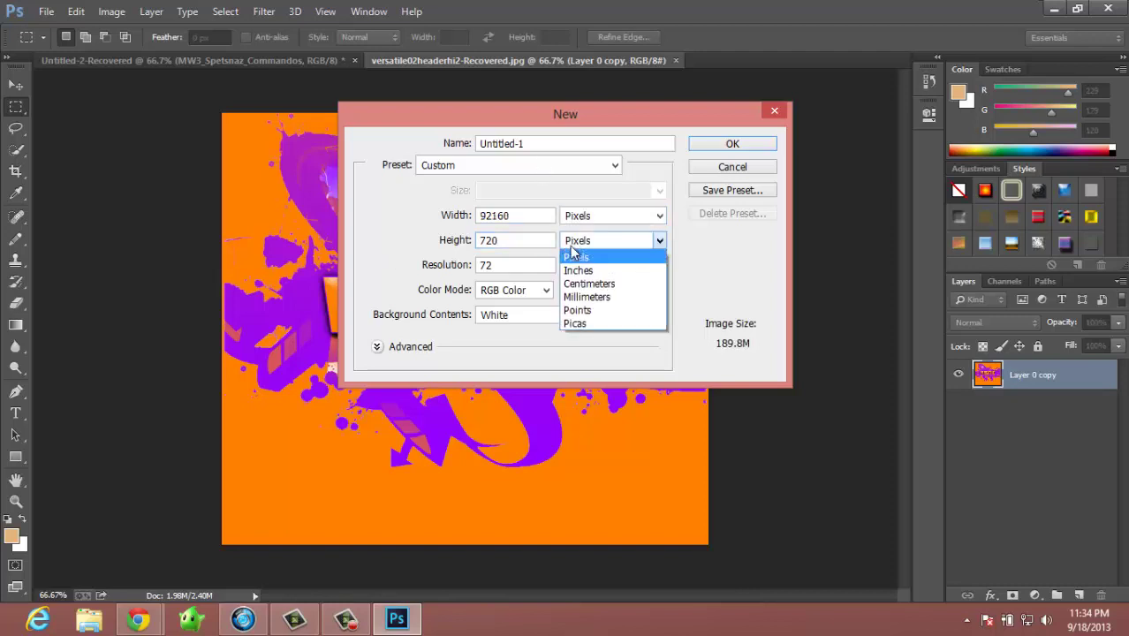
left_click(536, 218)
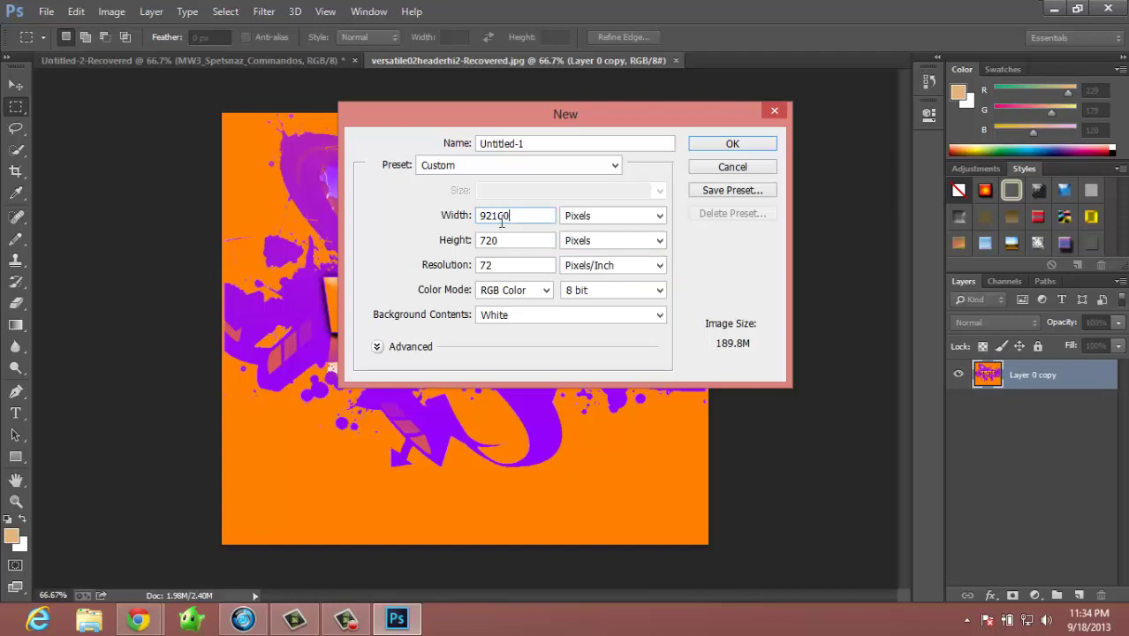
left_click_drag(501, 221, 469, 228)
type("1280")
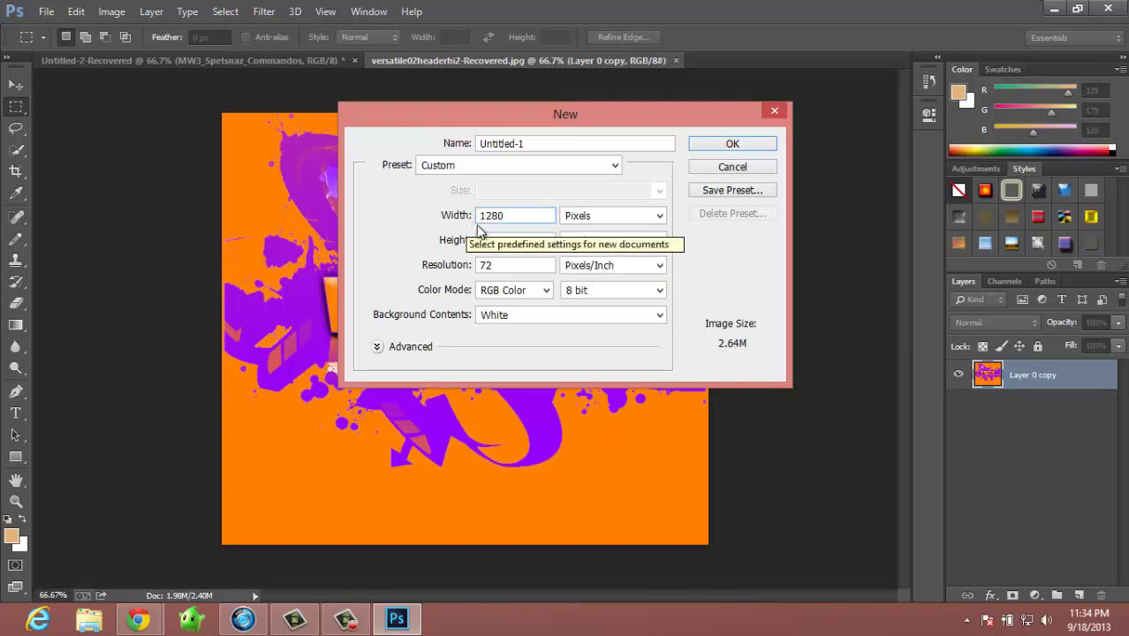
left_click(762, 143)
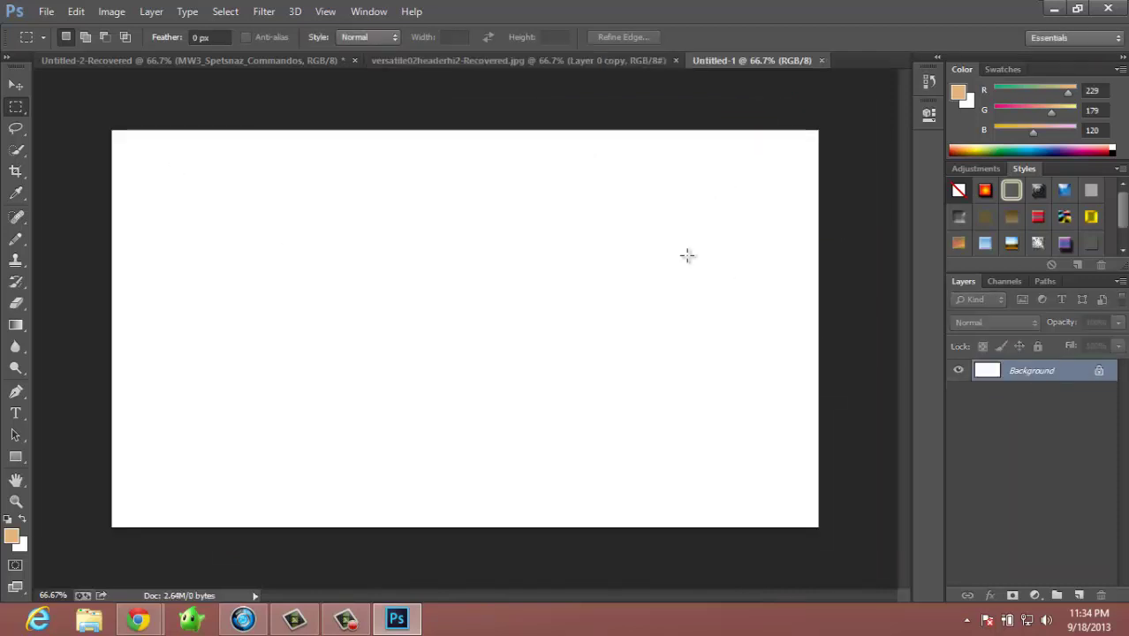
Convert the locked Background into an editable layer named Layer 0.
double_click(1023, 372)
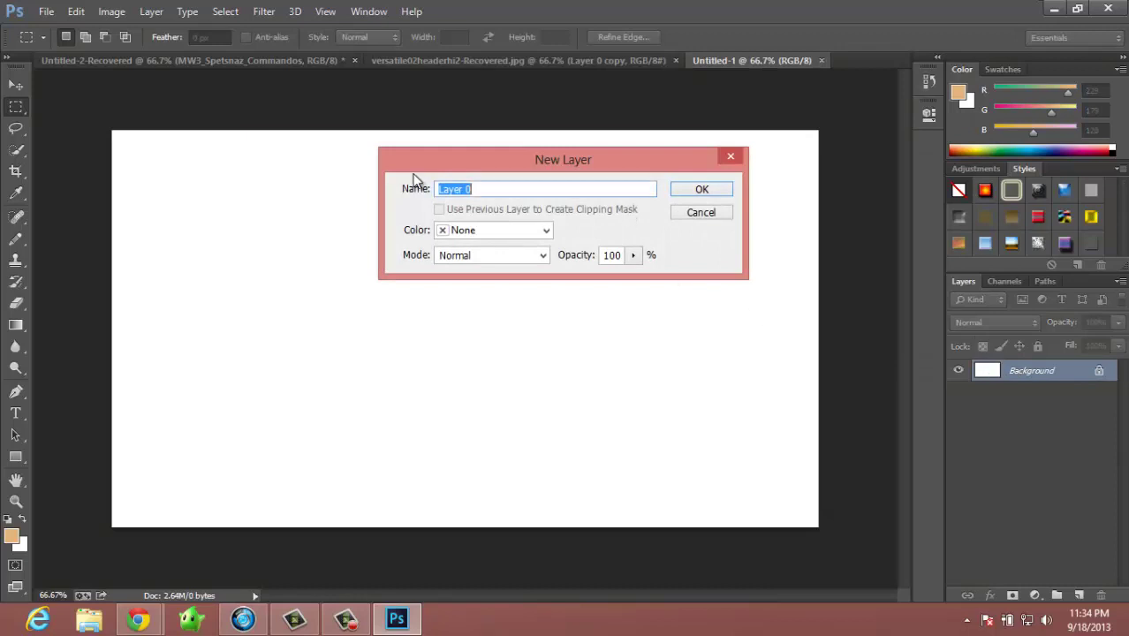
left_click(701, 190)
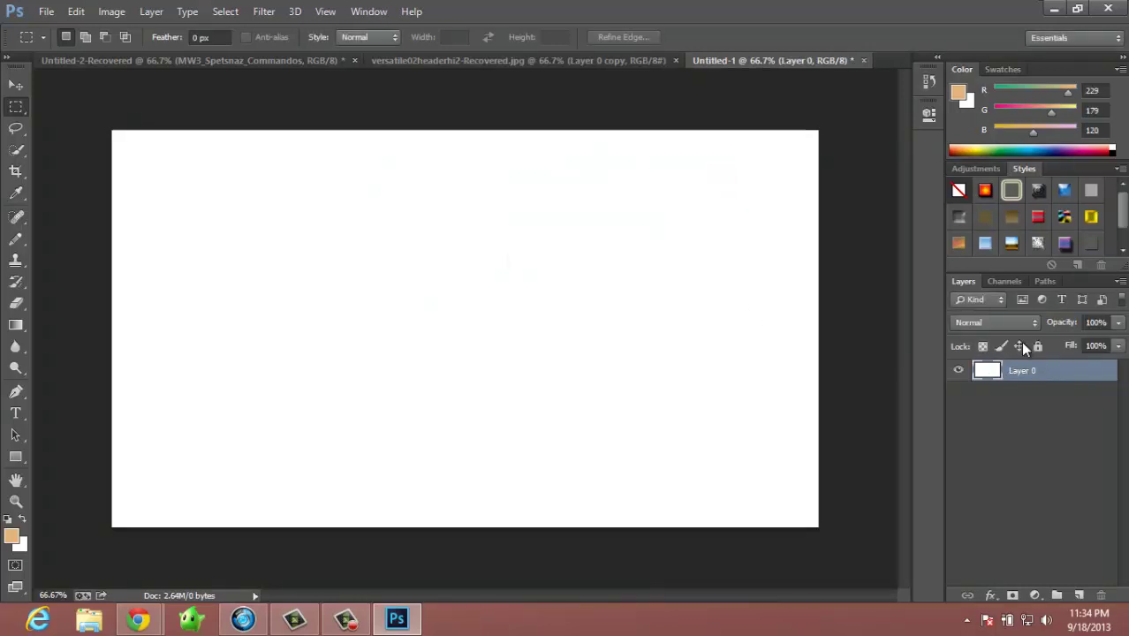
right_click(1016, 386)
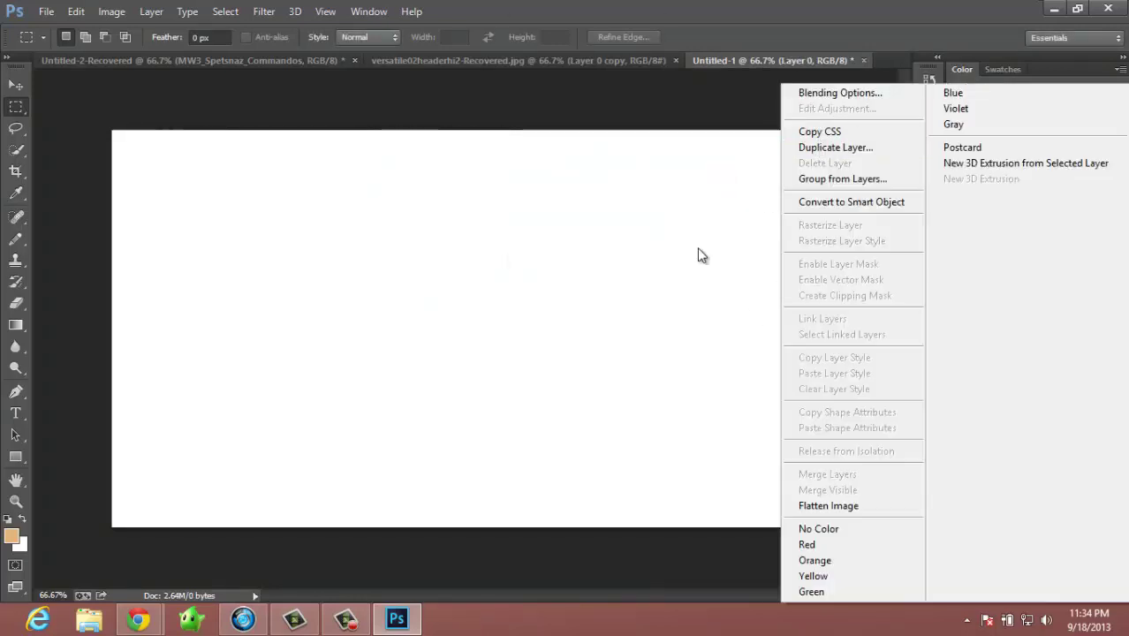
left_click(599, 95)
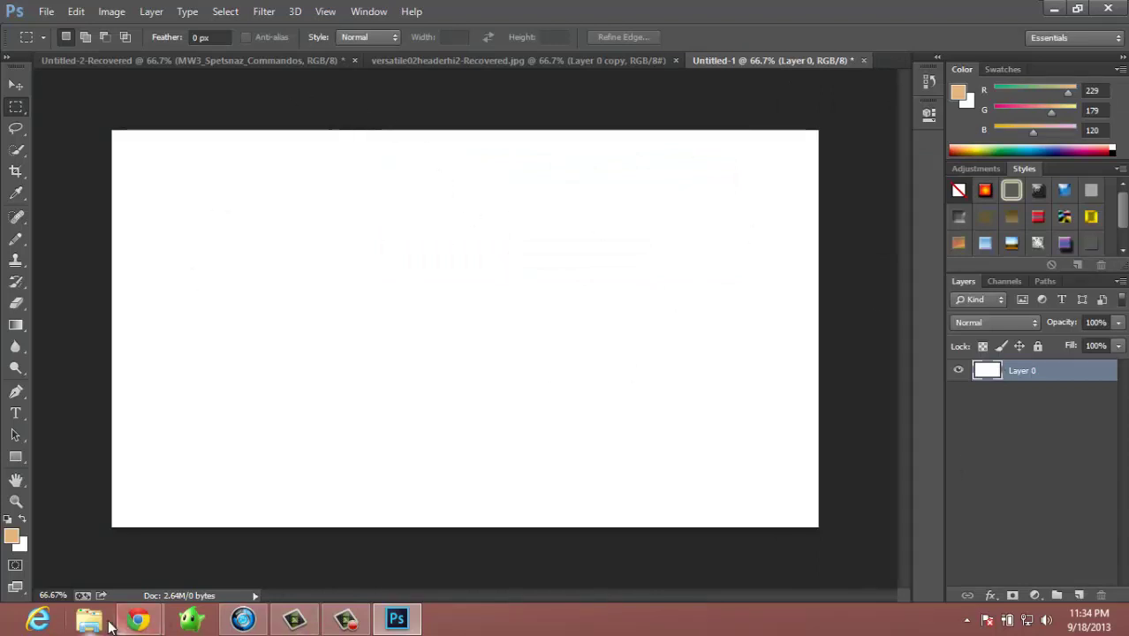
Open Desktop > Thumbnail Stuff in File Explorer and drag the images texture into Untitled-1.
left_click(104, 622)
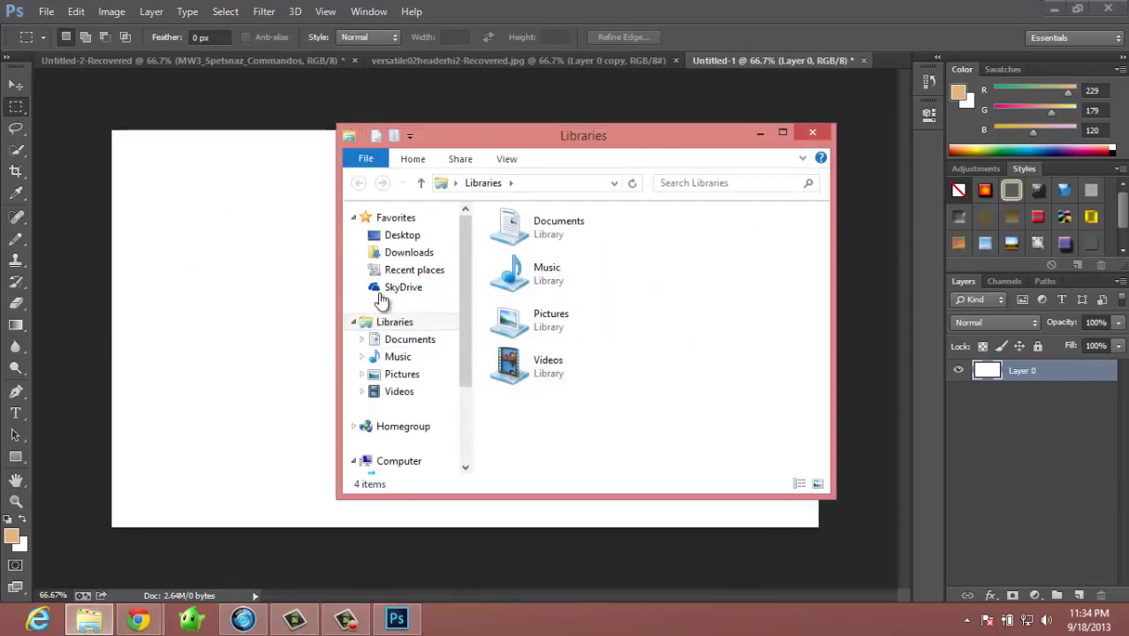
left_click(399, 236)
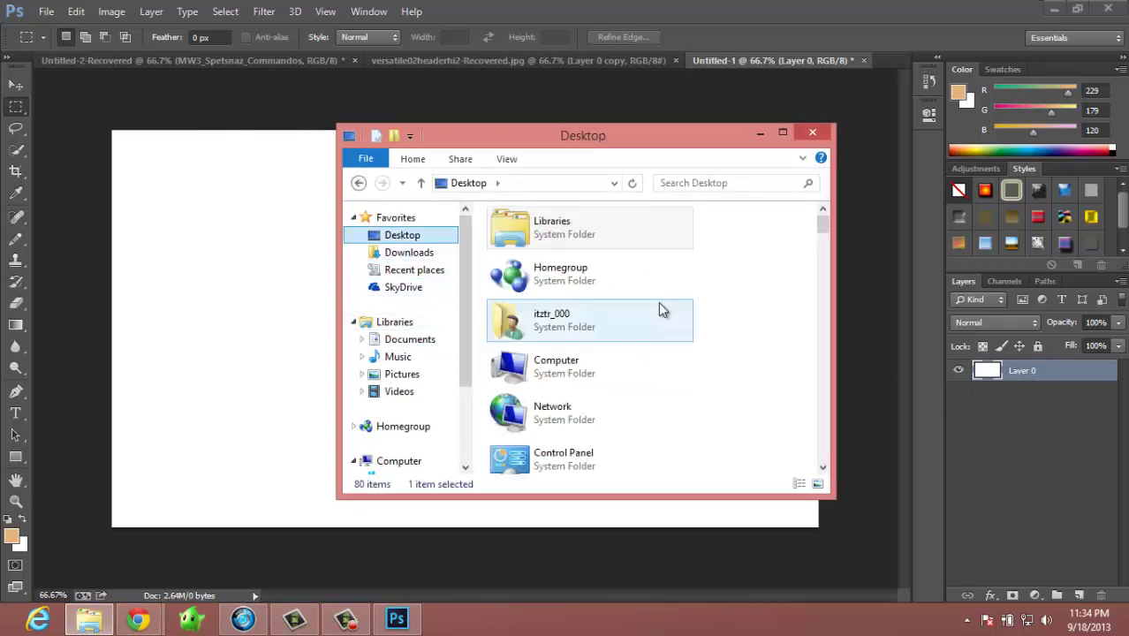
scroll(661, 308, "down", 3)
left_click(796, 257)
scroll(795, 259, "down", 5)
scroll(794, 258, "down", 10)
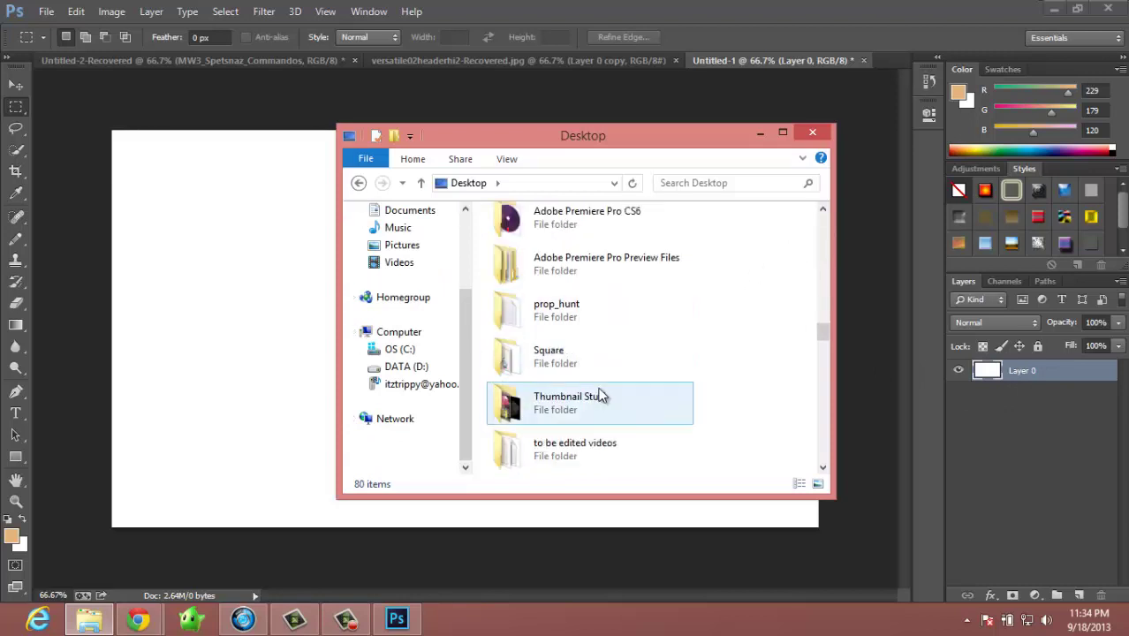
double_click(599, 393)
scroll(751, 298, "down", 1)
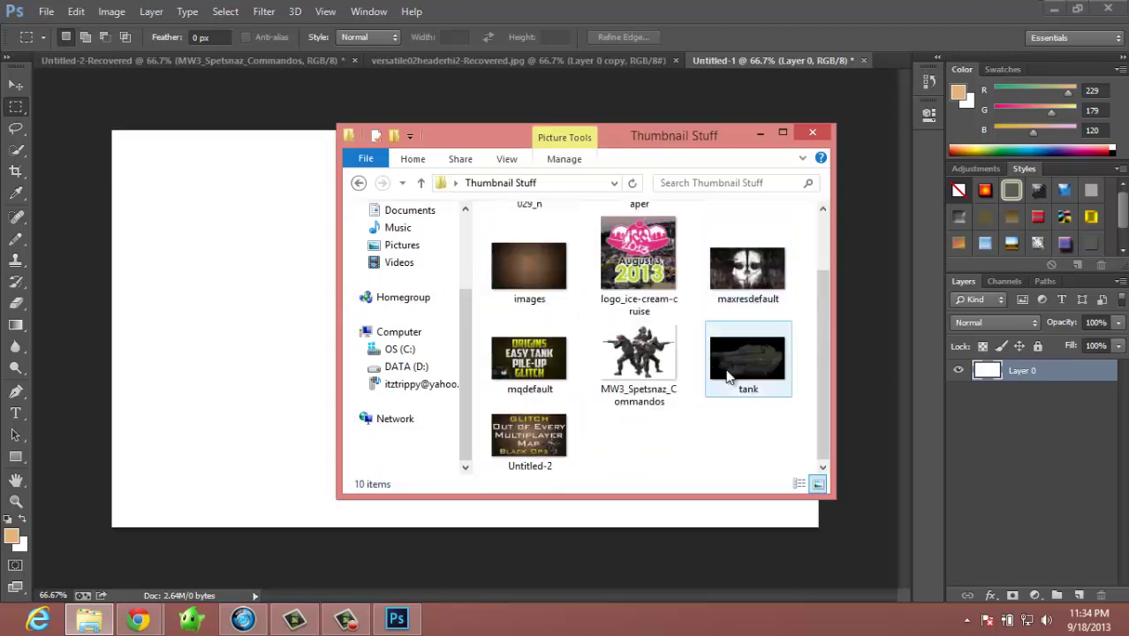
left_click_drag(542, 265, 278, 307)
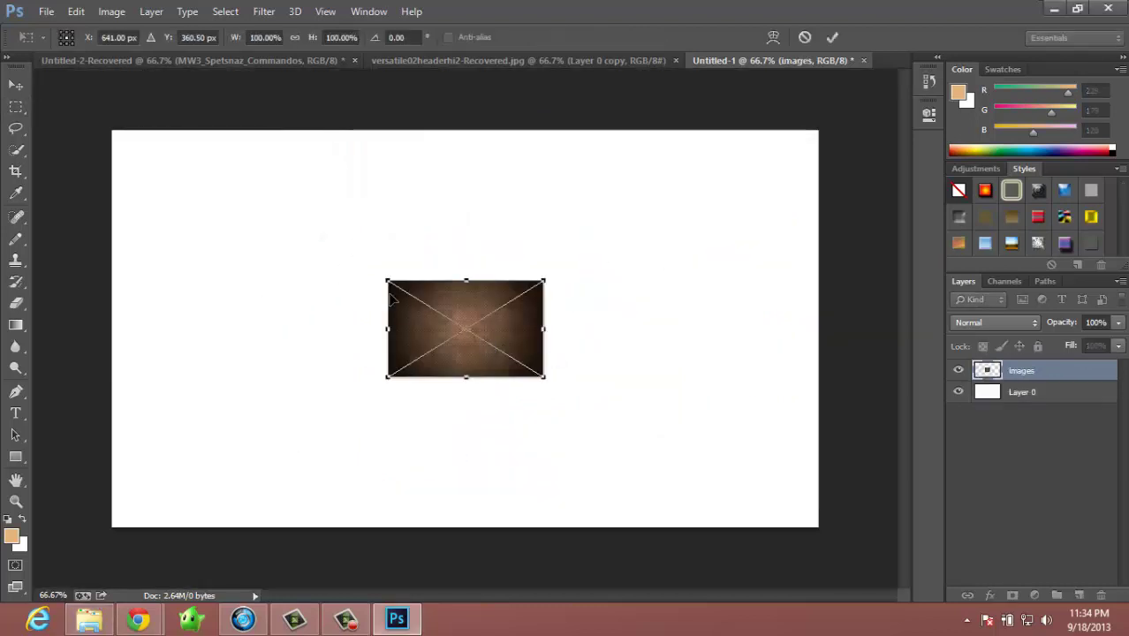
Stretch the placed brown dotted texture to the canvas corners and commit the placement.
left_click_drag(387, 281, 114, 132)
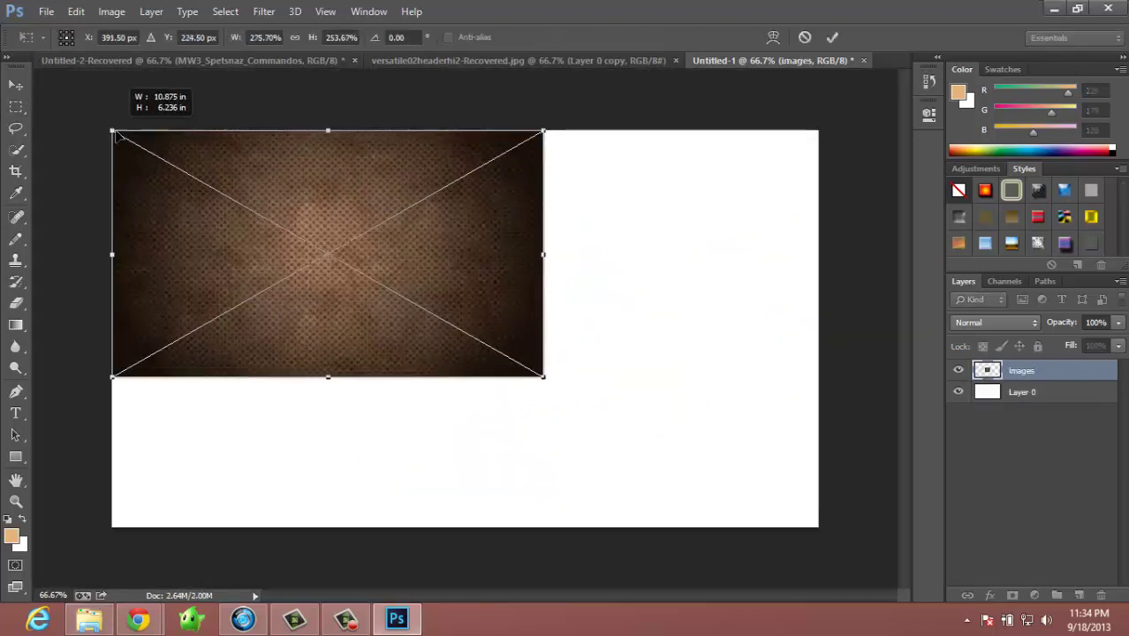
left_click_drag(543, 377, 819, 528)
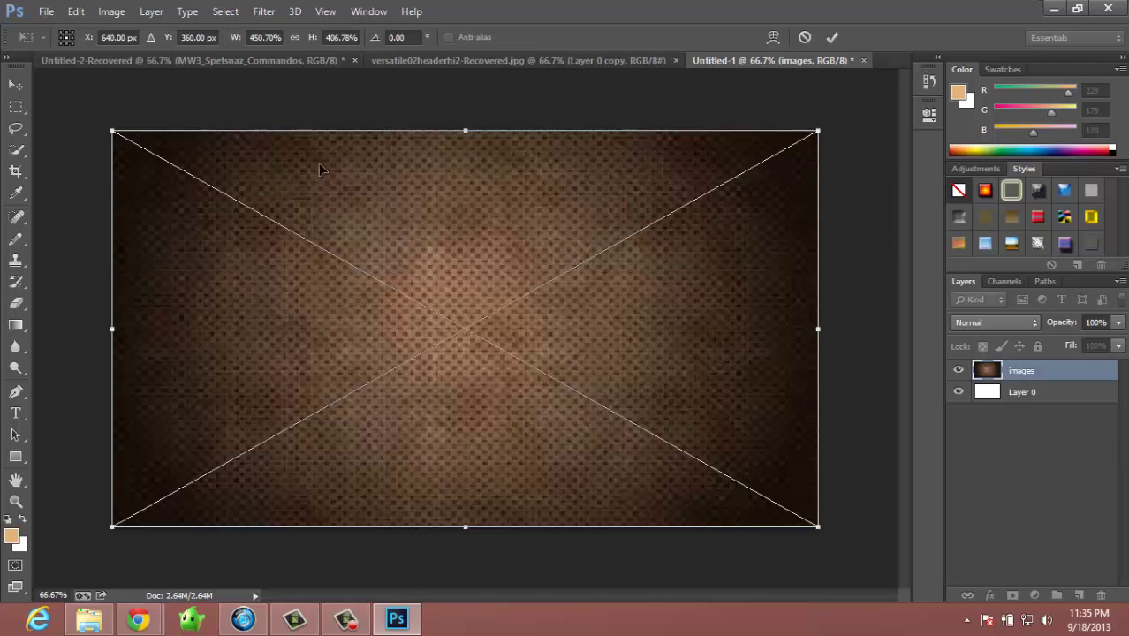
right_click(353, 282)
left_click(380, 289)
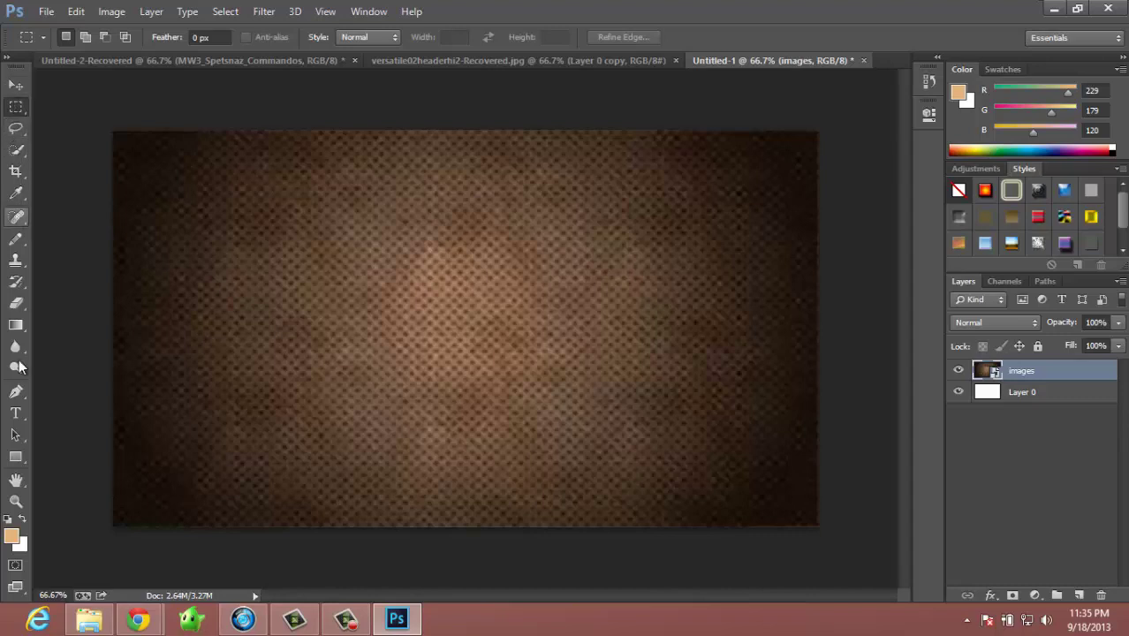
Type the title ORIGINS near the top of the canvas.
left_click(19, 417)
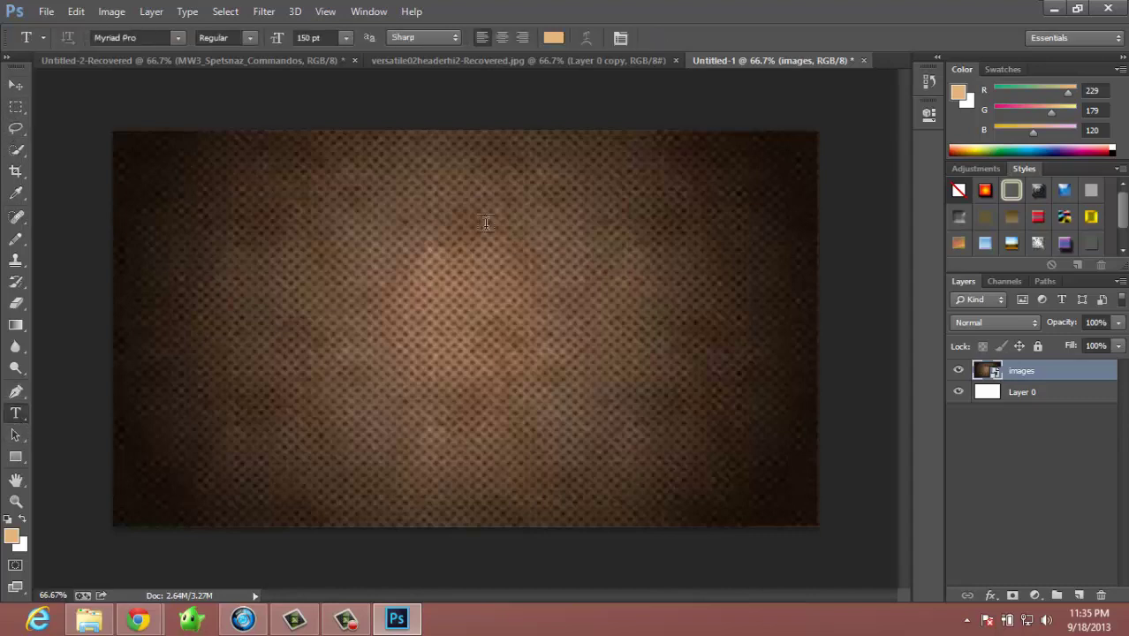
left_click(362, 224)
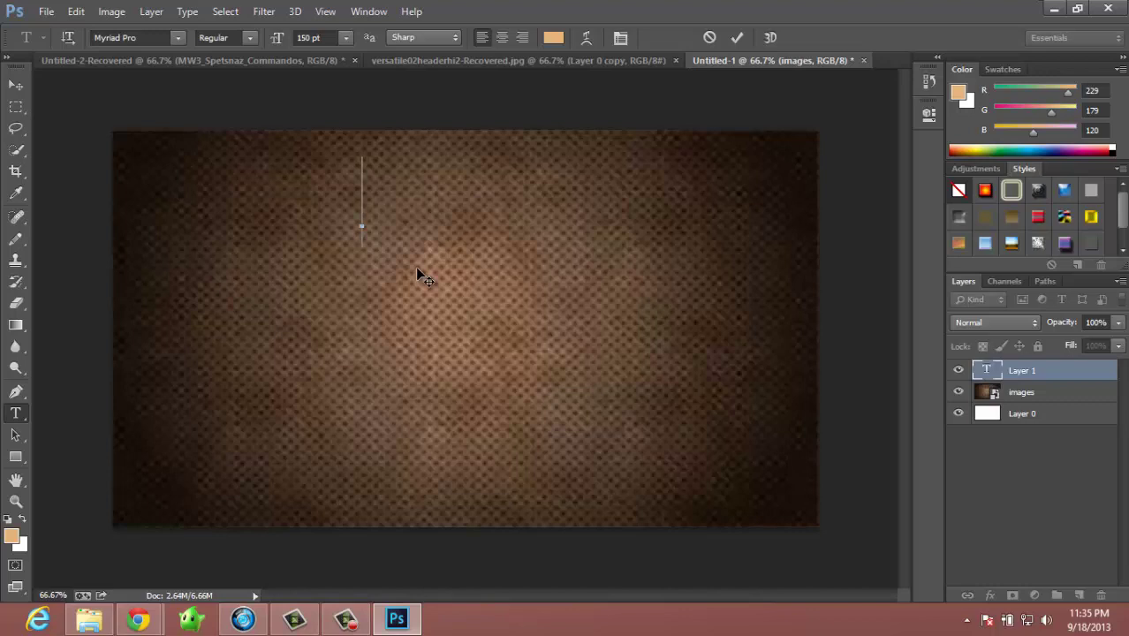
type("ORING")
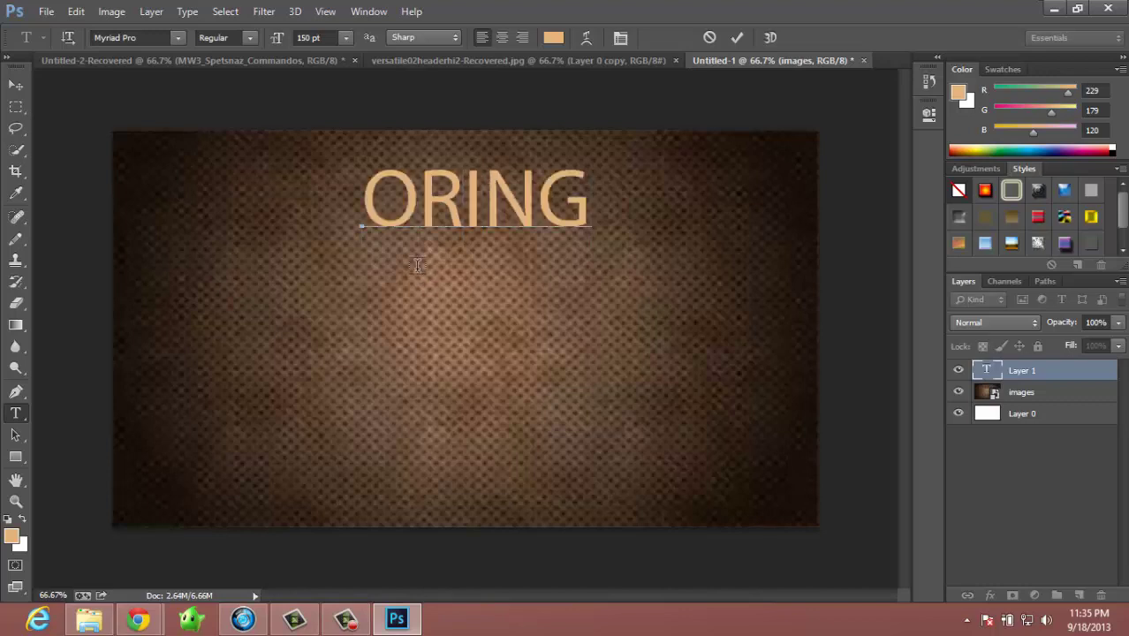
key("BackSpace")
key("BackSpace")
type("GINS")
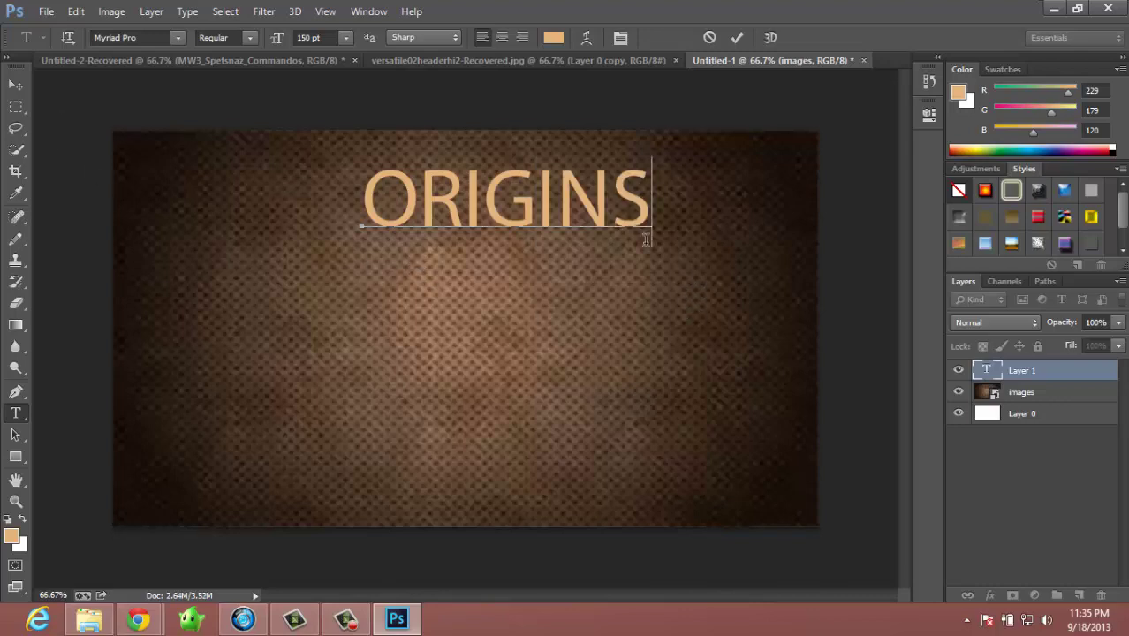
Set the ORIGINS text in the BLACK OPS 2 font.
left_click_drag(659, 203, 381, 189)
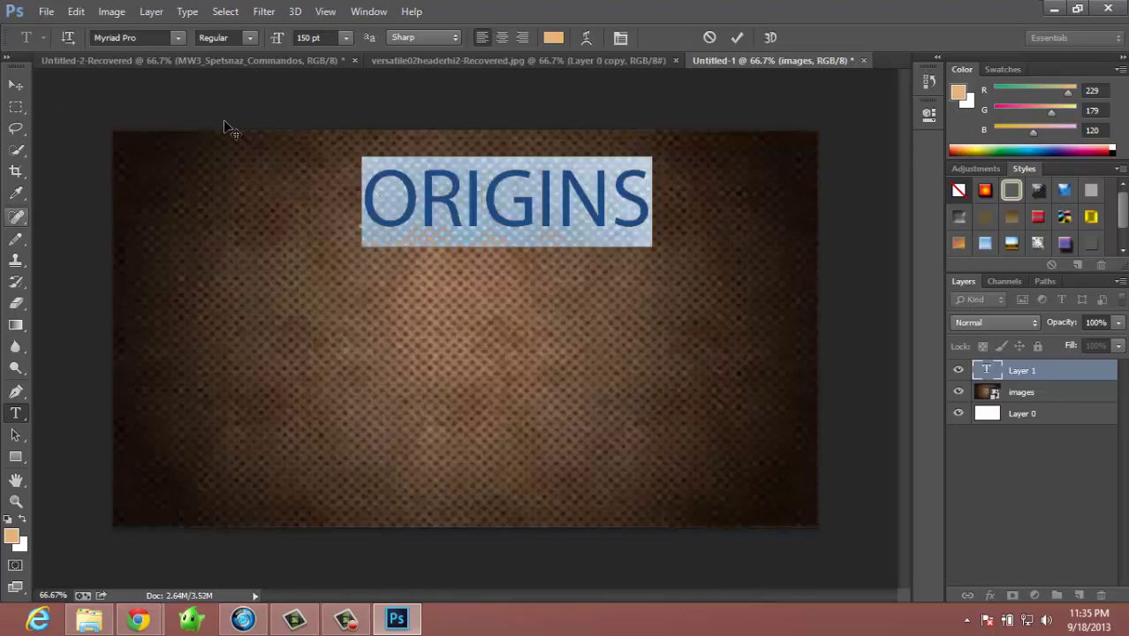
left_click(177, 37)
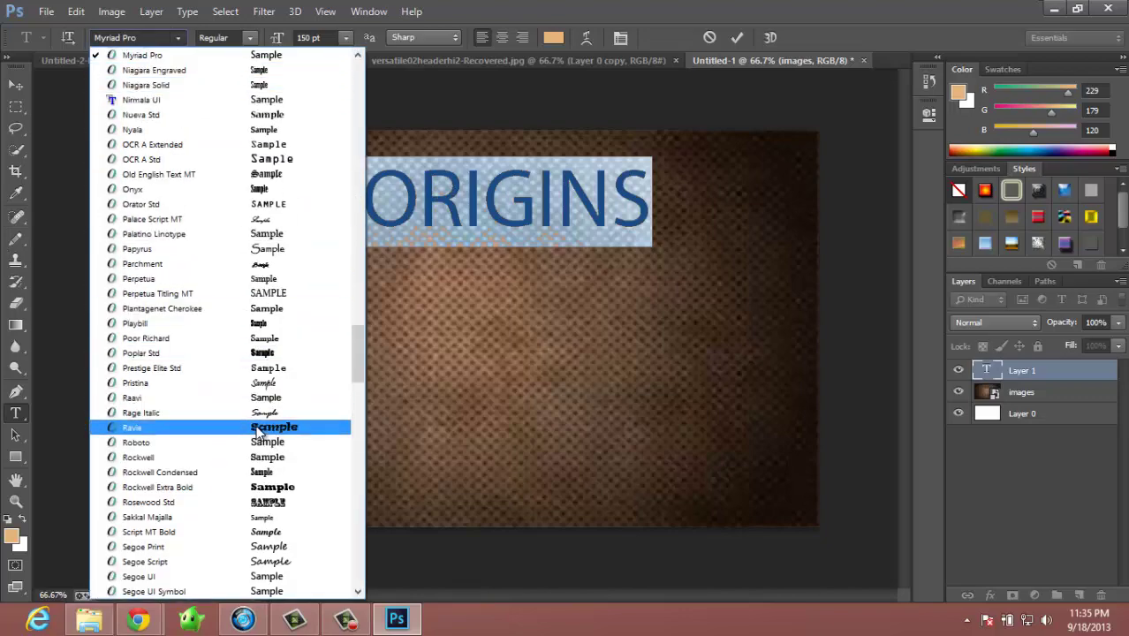
scroll(260, 433, "up", 2)
scroll(297, 503, "down", 2)
left_click_drag(356, 366, 376, 82)
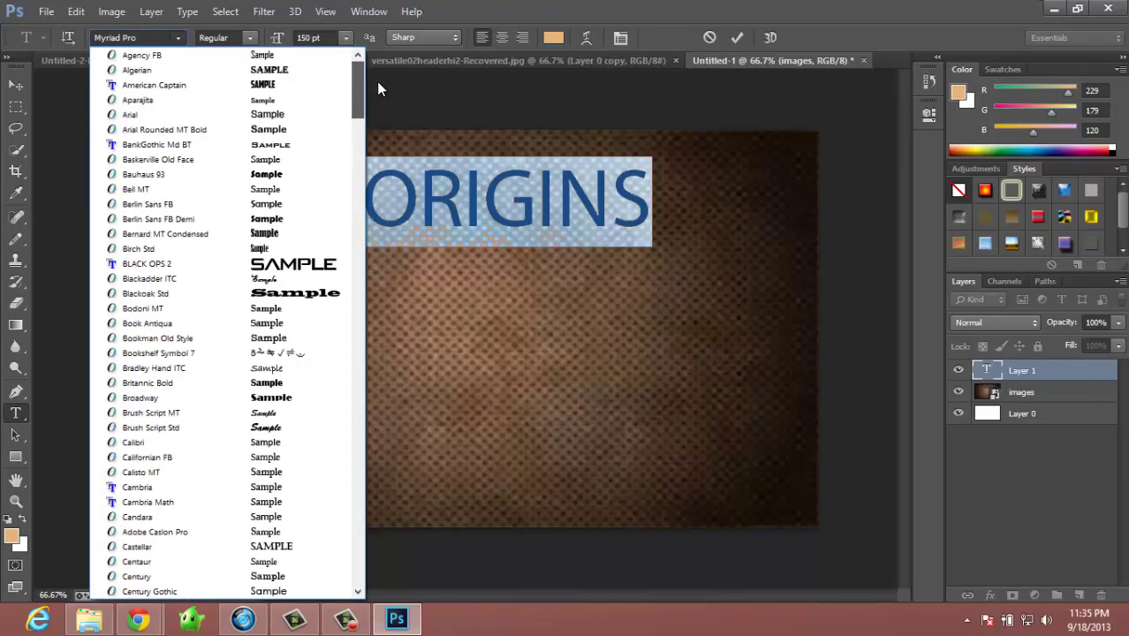
left_click(300, 264)
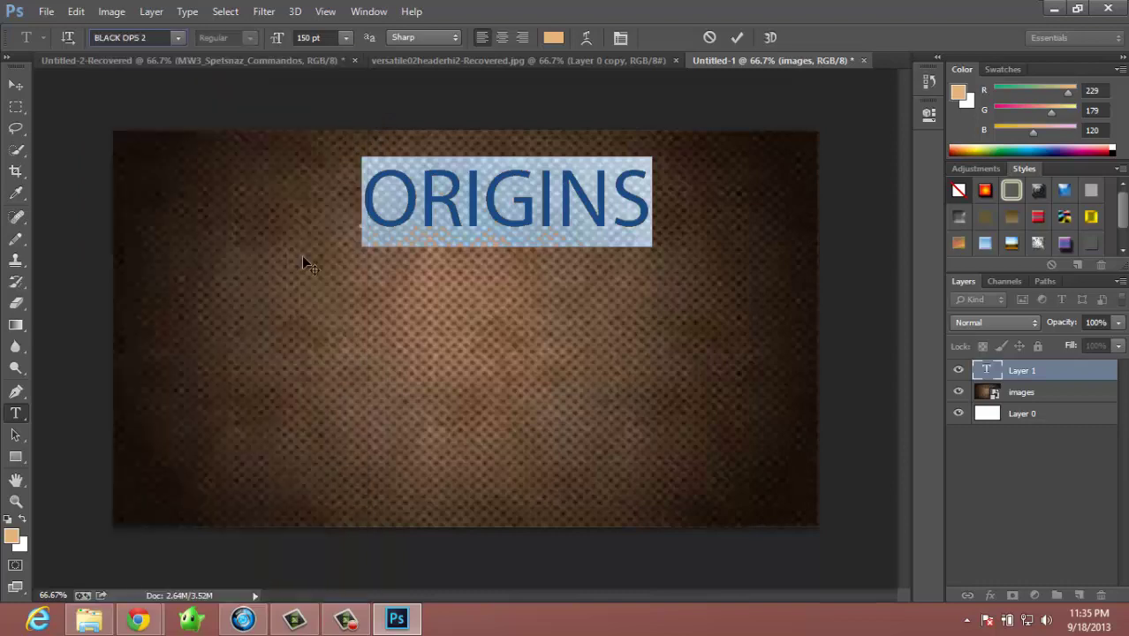
Move ORIGINS toward the left and reduce its font size to 125 pt.
left_click(16, 84)
left_click_drag(371, 212, 207, 195)
left_click(16, 414)
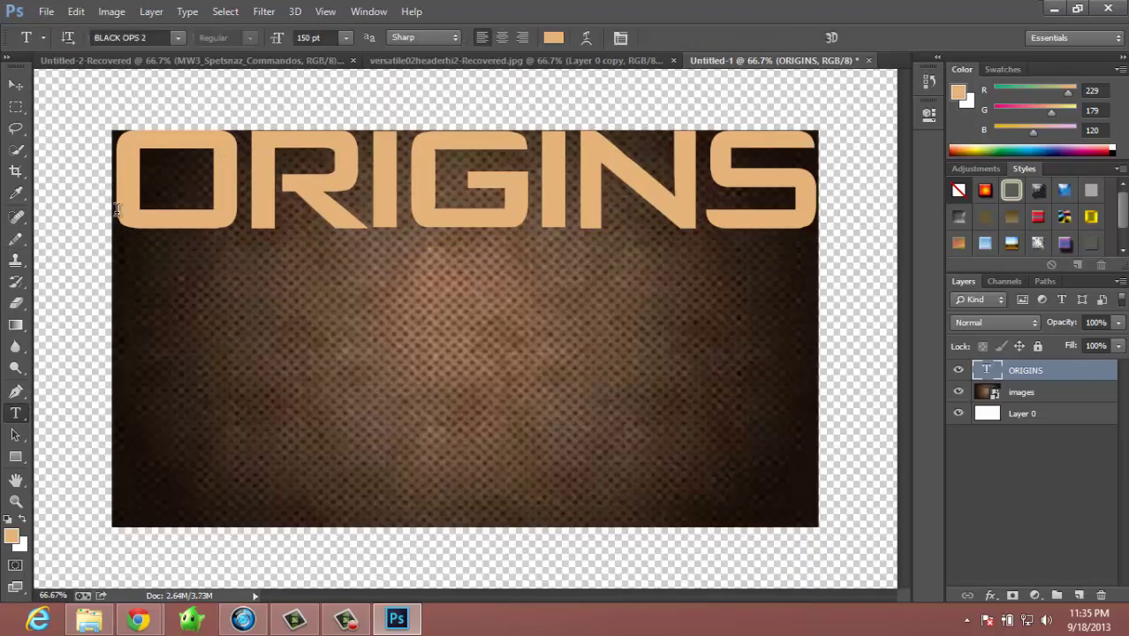
double_click(538, 158)
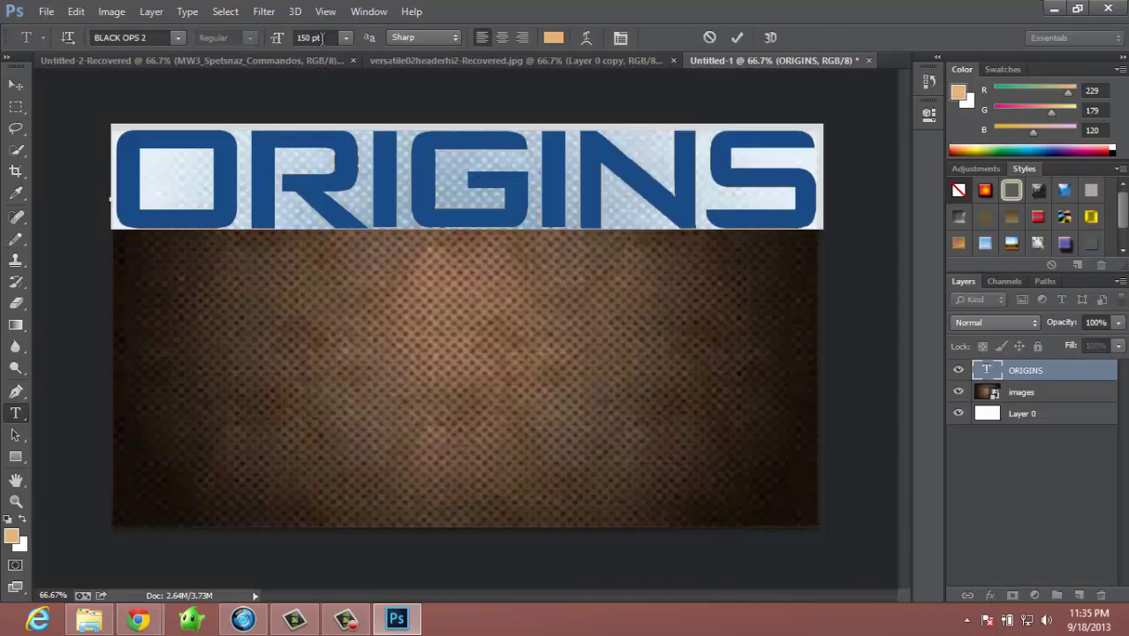
left_click(284, 41)
type("125")
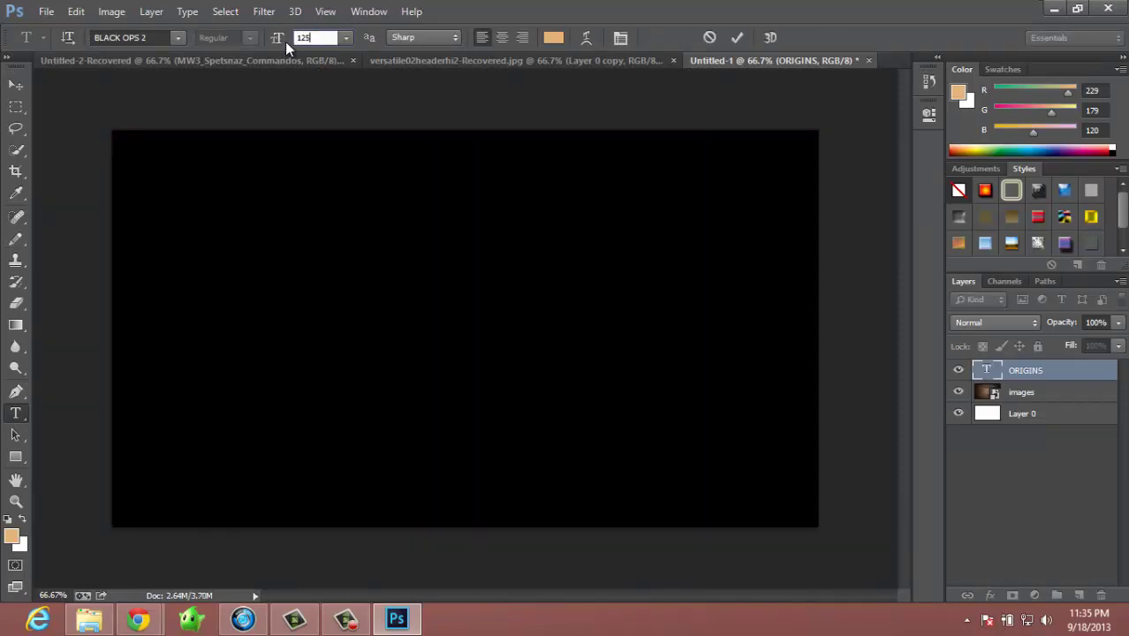
key("Return")
Centre ORIGINS near the canvas top and select its text again.
key("v")
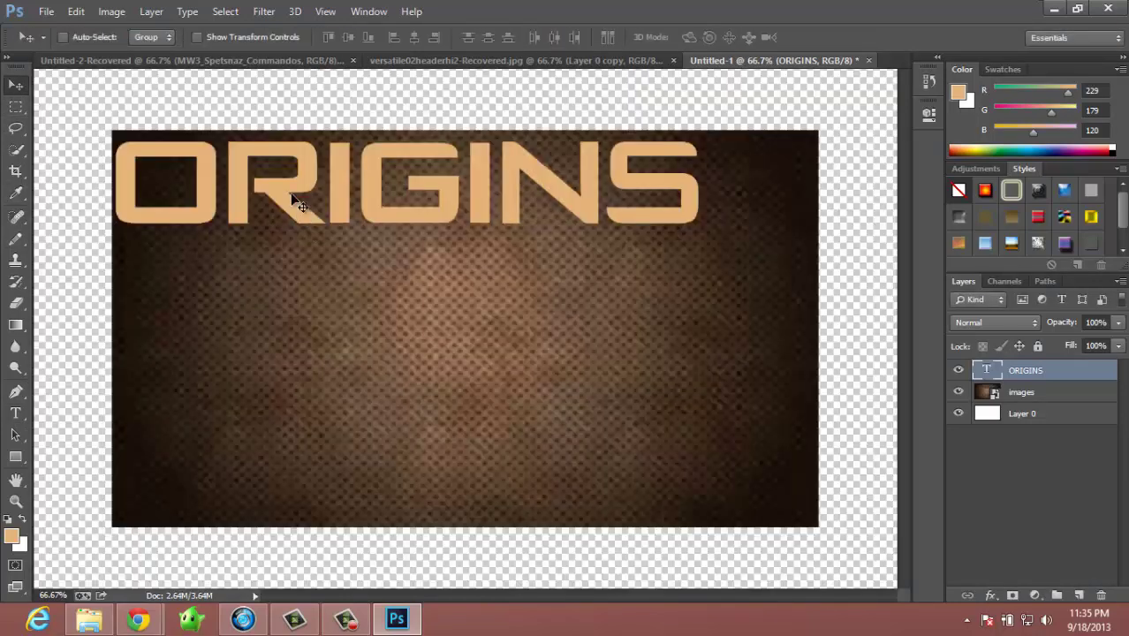
left_click_drag(288, 199, 352, 205)
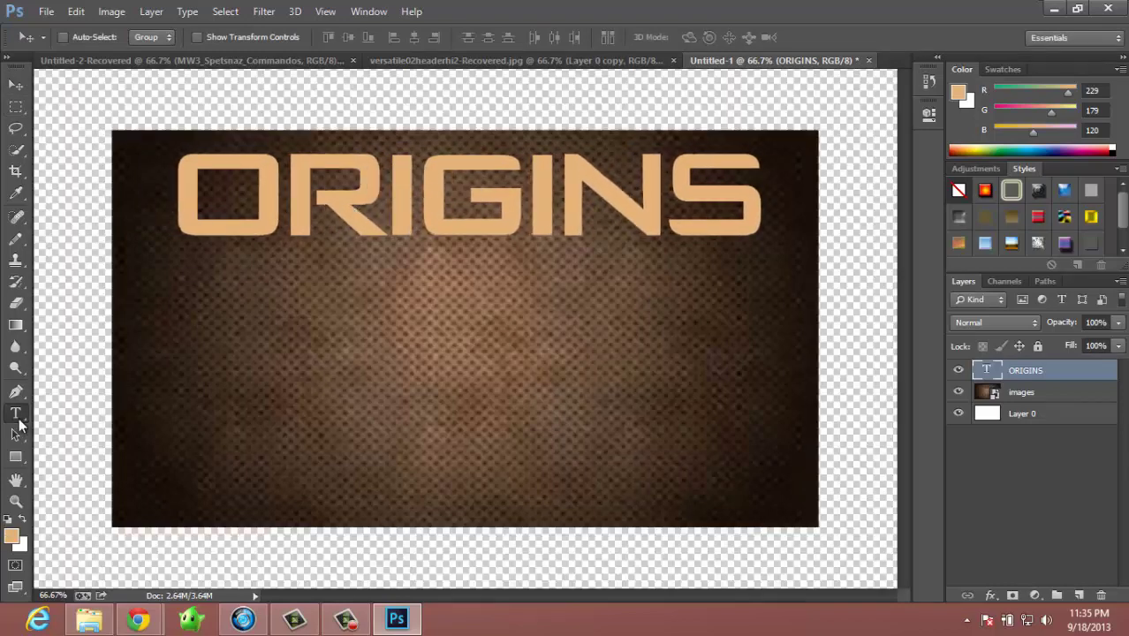
left_click(15, 413)
left_click_drag(173, 211, 729, 188)
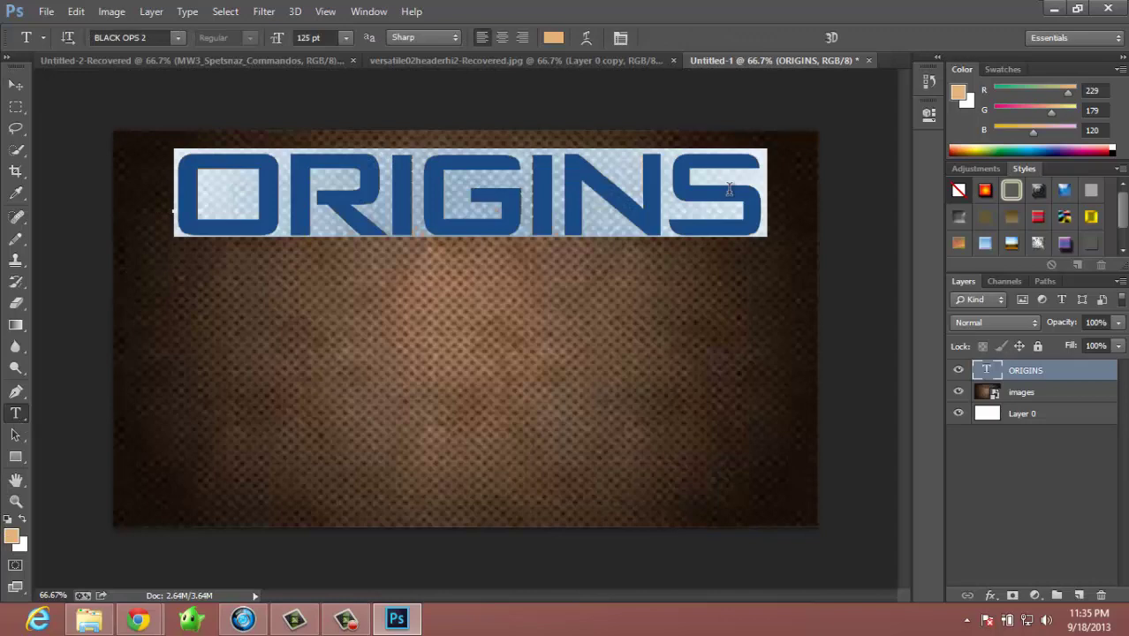
Colour the ORIGINS text bright yellow (fcff00) and commit it.
left_click(12, 535)
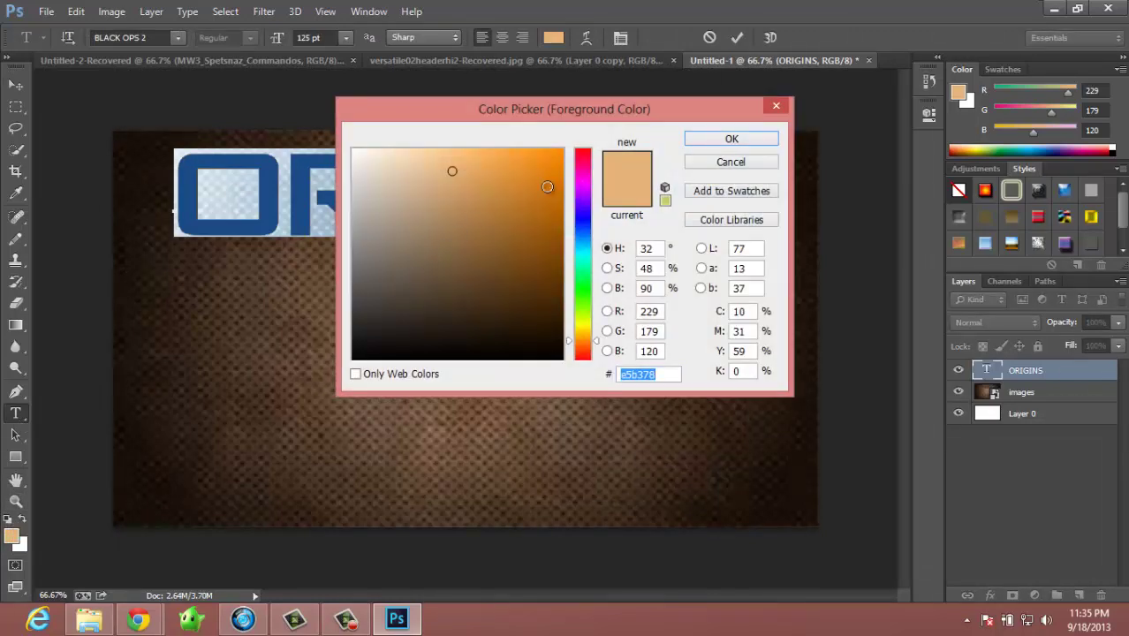
left_click_drag(586, 327, 586, 315)
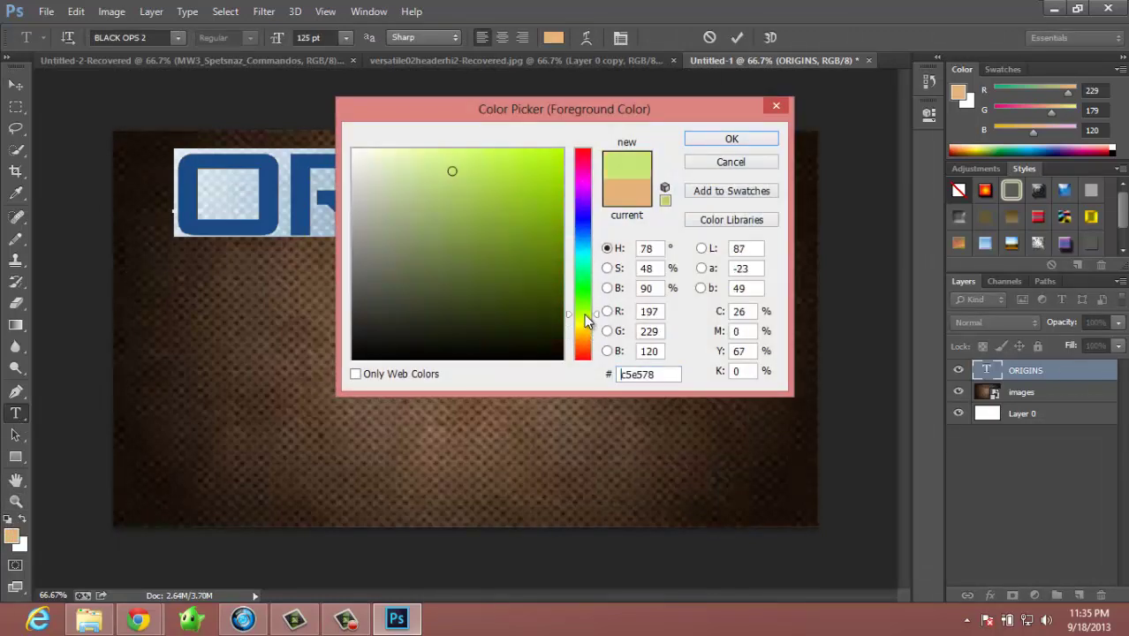
left_click(589, 326)
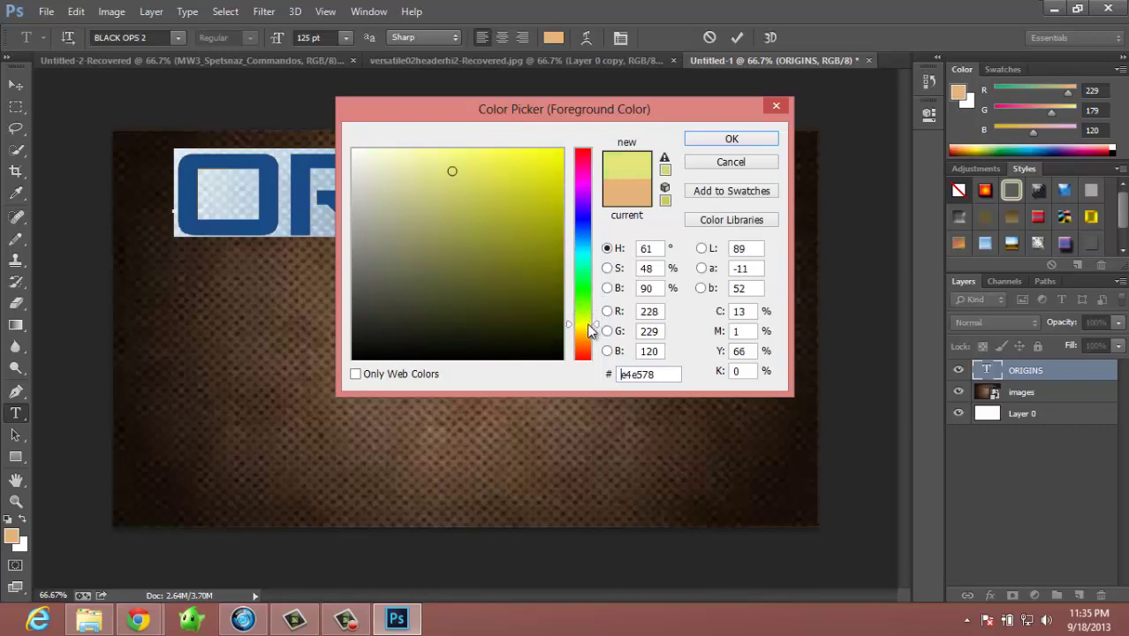
mouse_move(467, 174)
left_mouse_down()
mouse_move(547, 154)
mouse_move(702, 152)
left_mouse_up()
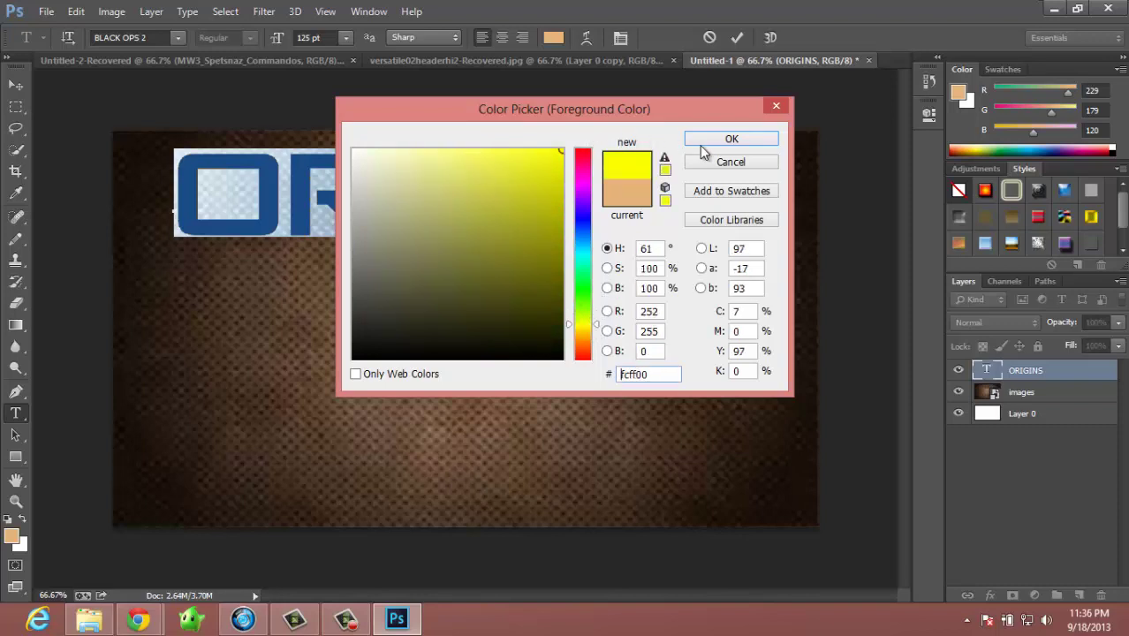
left_click(708, 142)
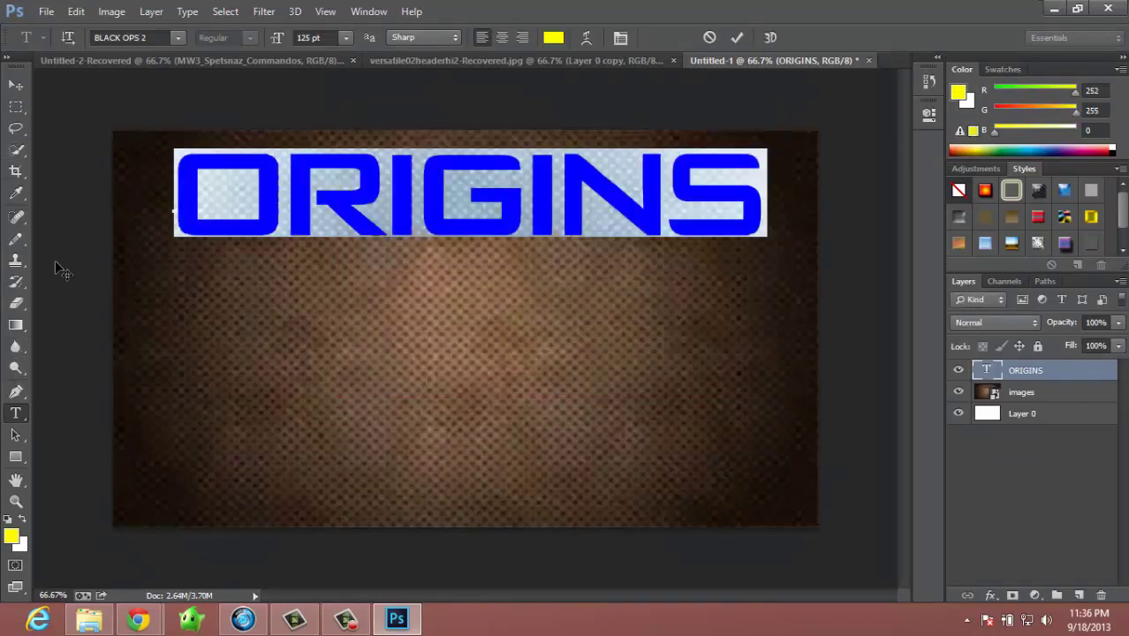
left_click(17, 86)
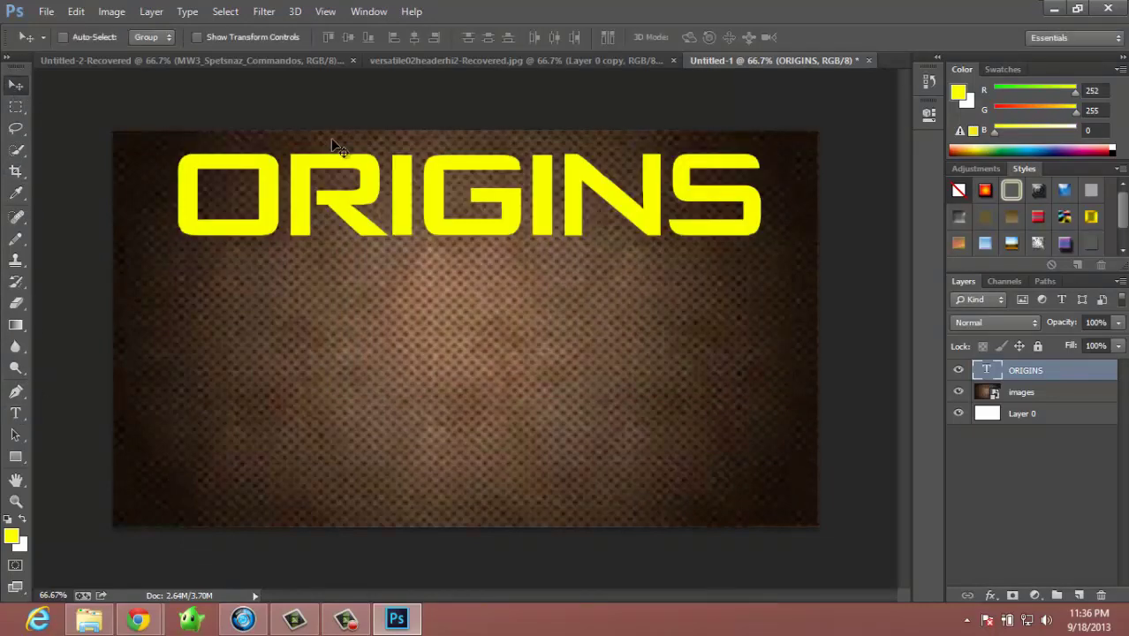
left_click(17, 413)
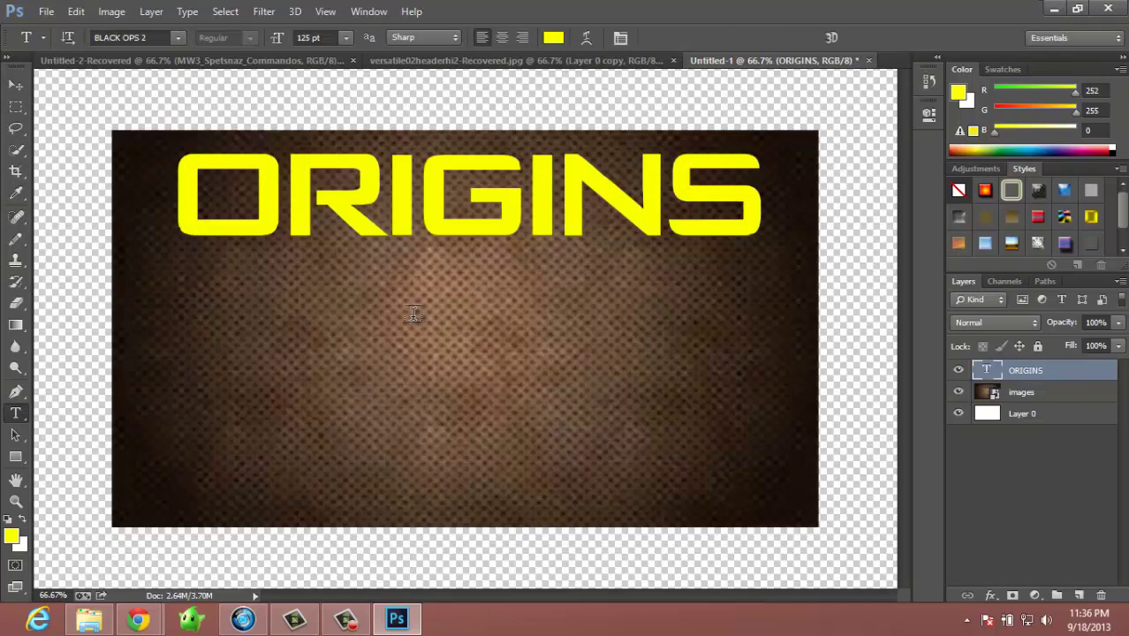
Type HIGH beneath ORIGINS and centre it.
left_click(392, 304)
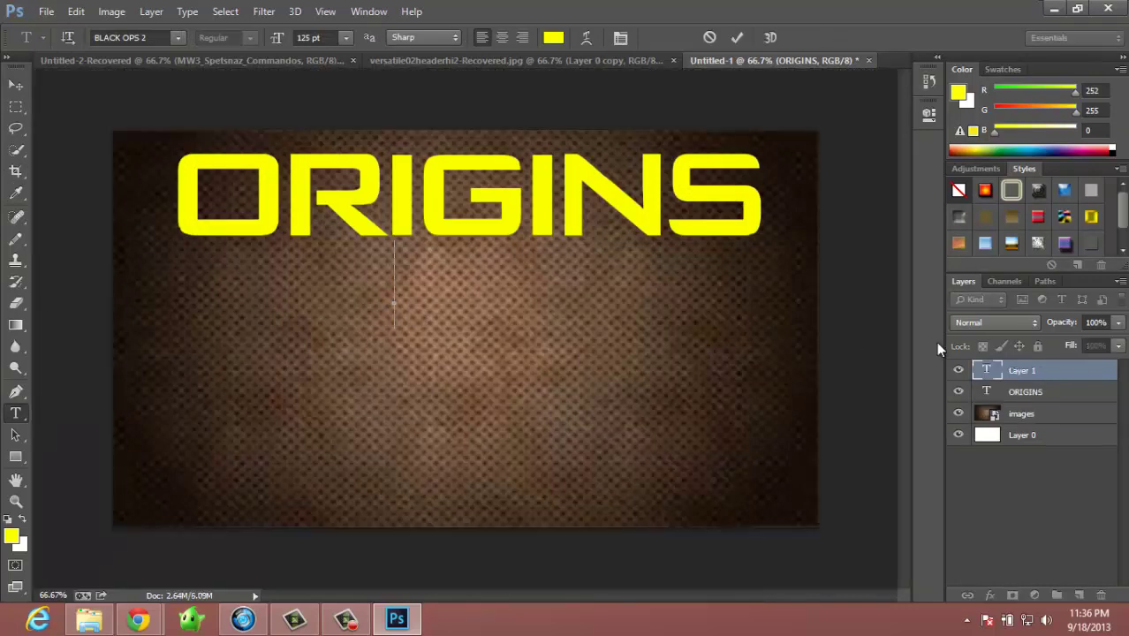
type("HIGHE")
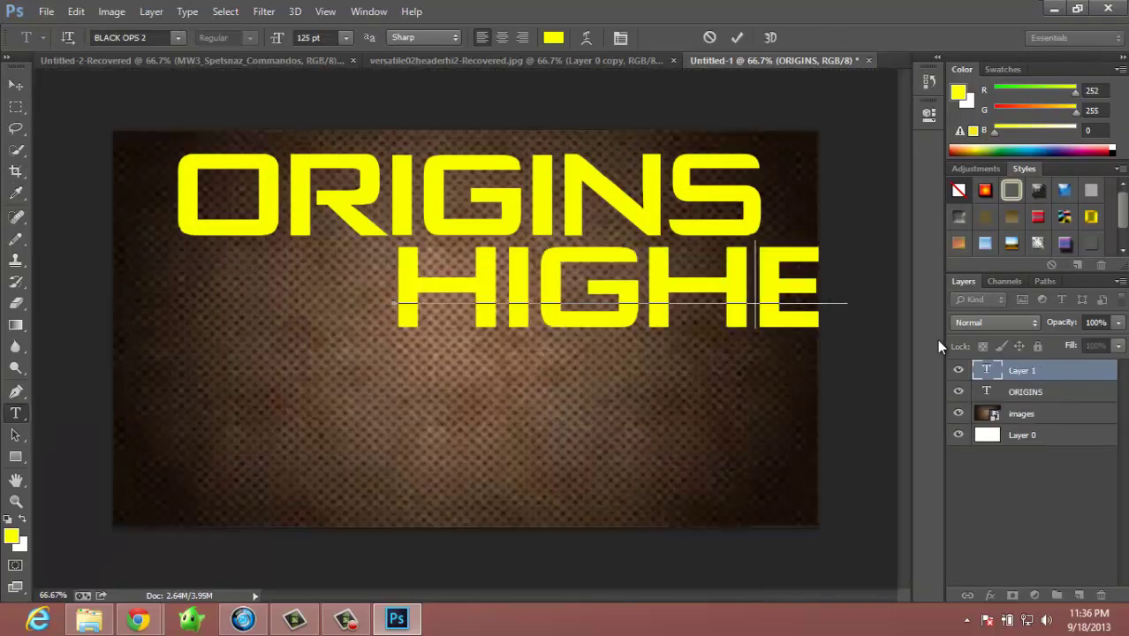
key("BackSpace")
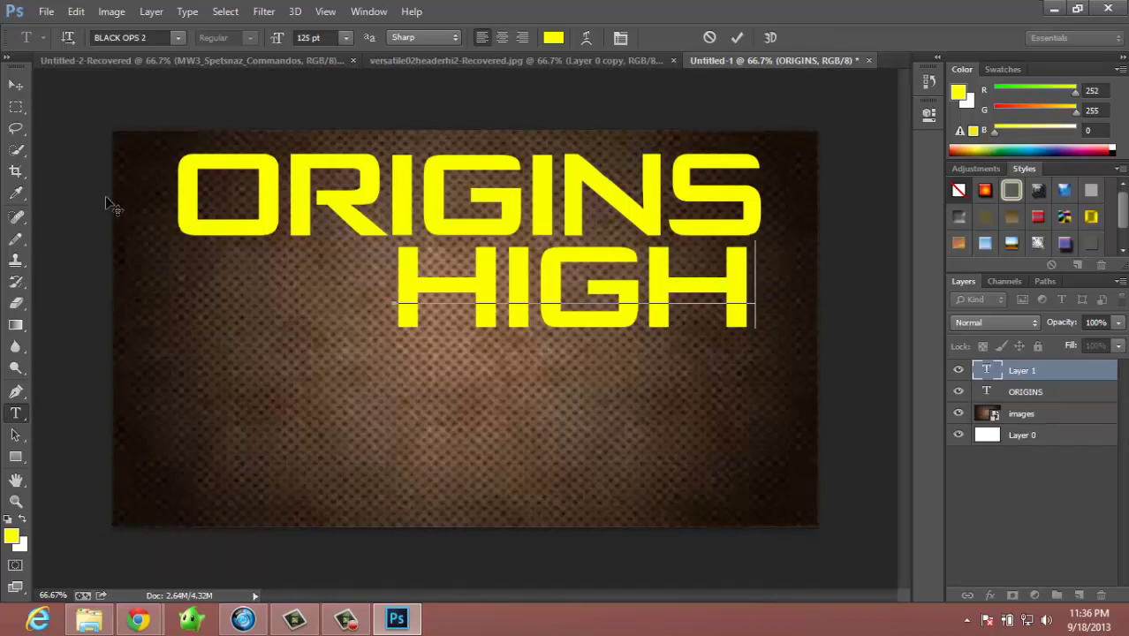
left_click(13, 89)
left_click_drag(442, 287, 336, 286)
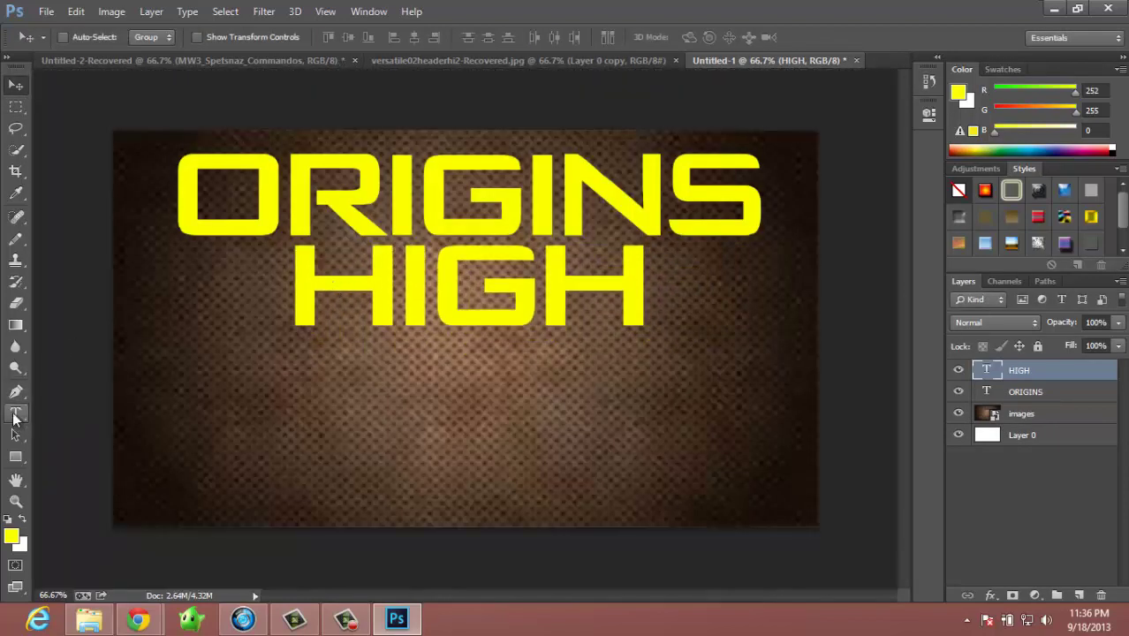
Add ROUNDS below HIGH and centre it.
left_click(15, 413)
left_click(304, 389)
type("ROUND")
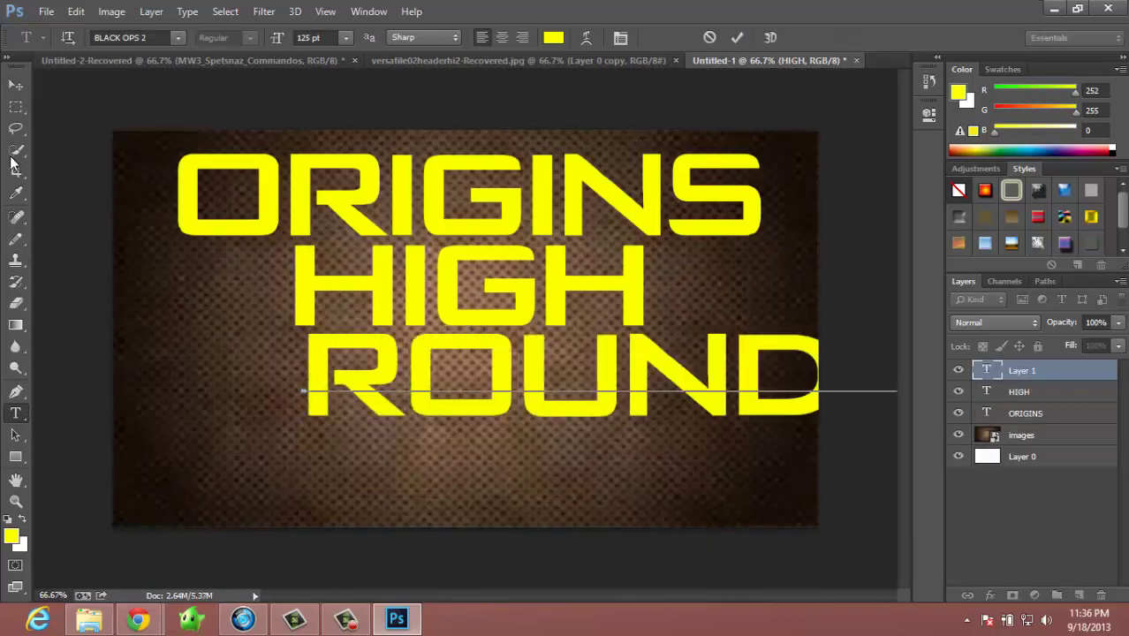
left_click(15, 85)
left_click_drag(435, 389, 285, 382)
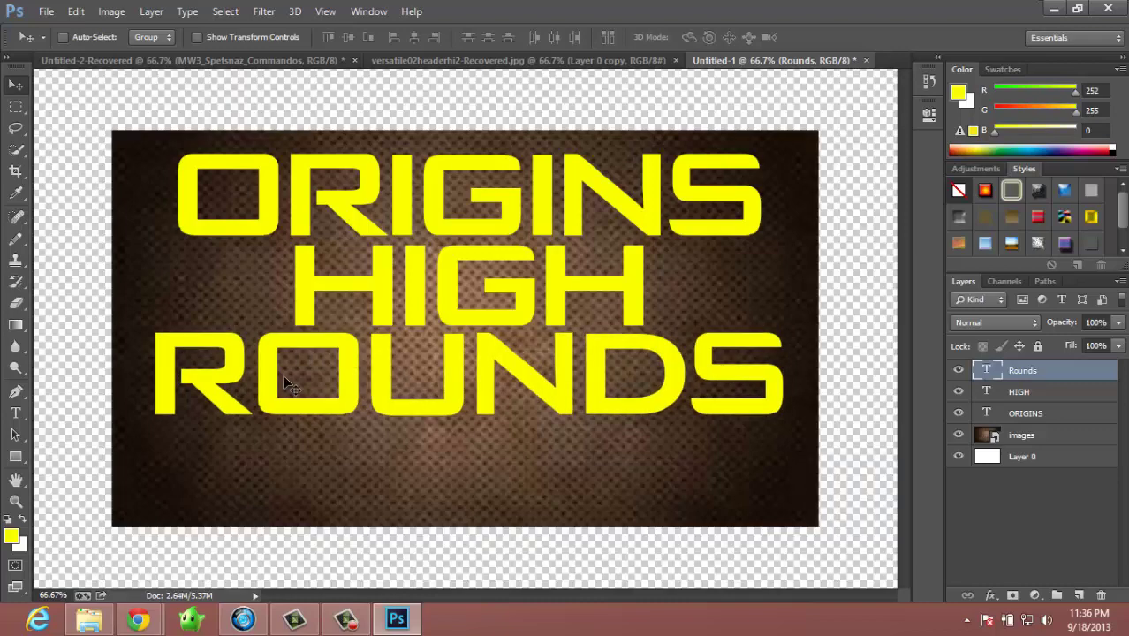
Type 'BLACK O' below ROUNDS, size it 100 pt, and move it under ROUNDS.
left_click(15, 413)
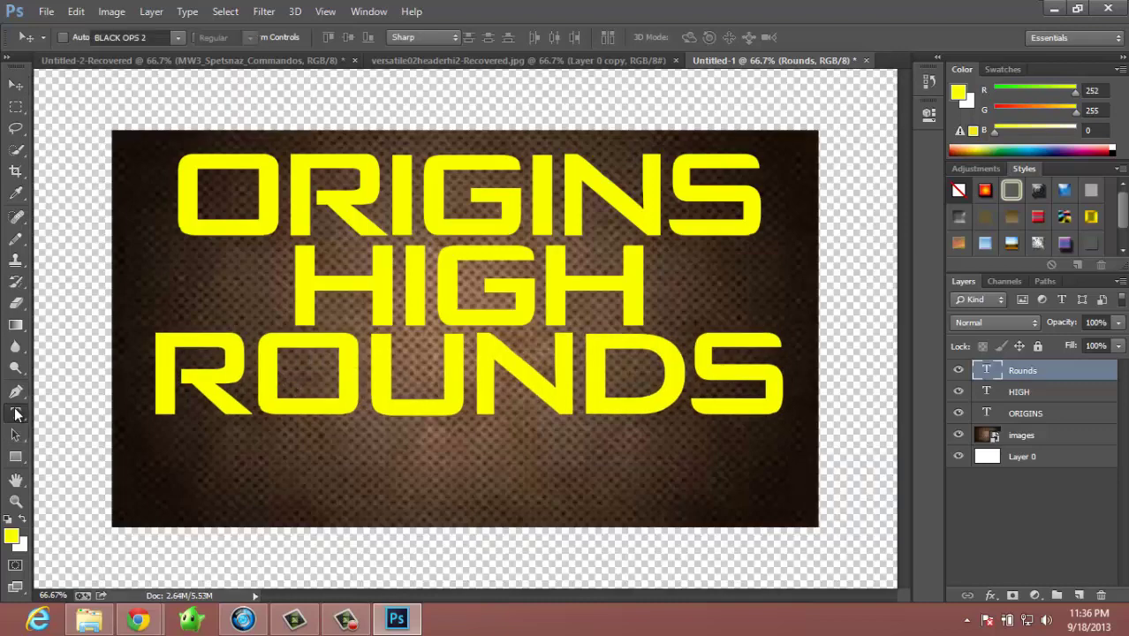
left_click(179, 469)
type("BLACK O")
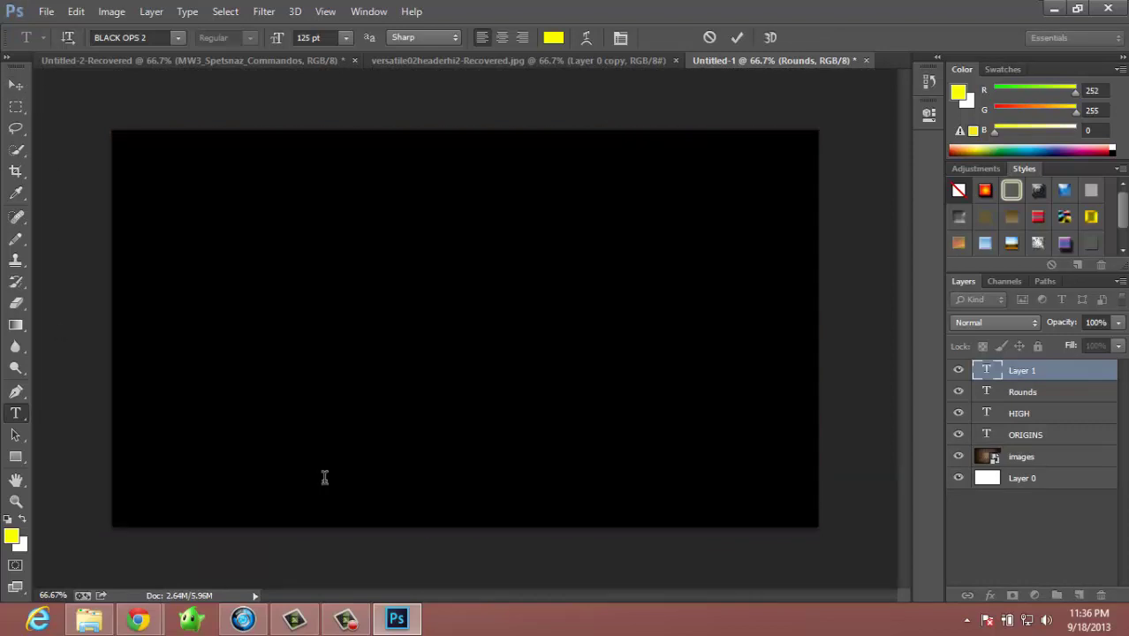
triple_click(322, 475)
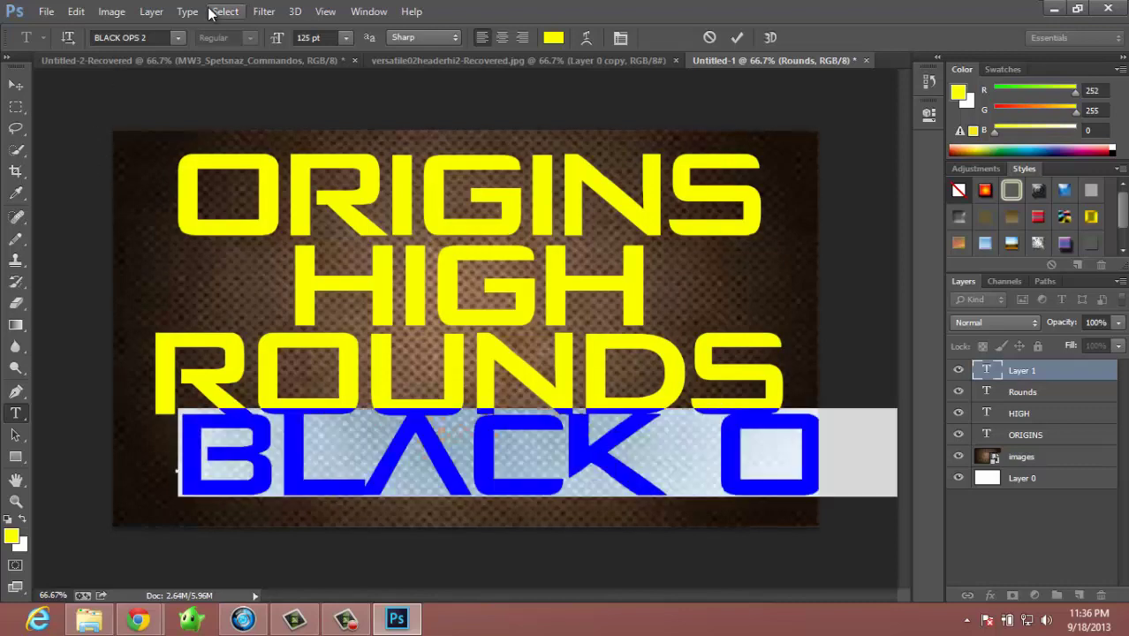
left_click(316, 37)
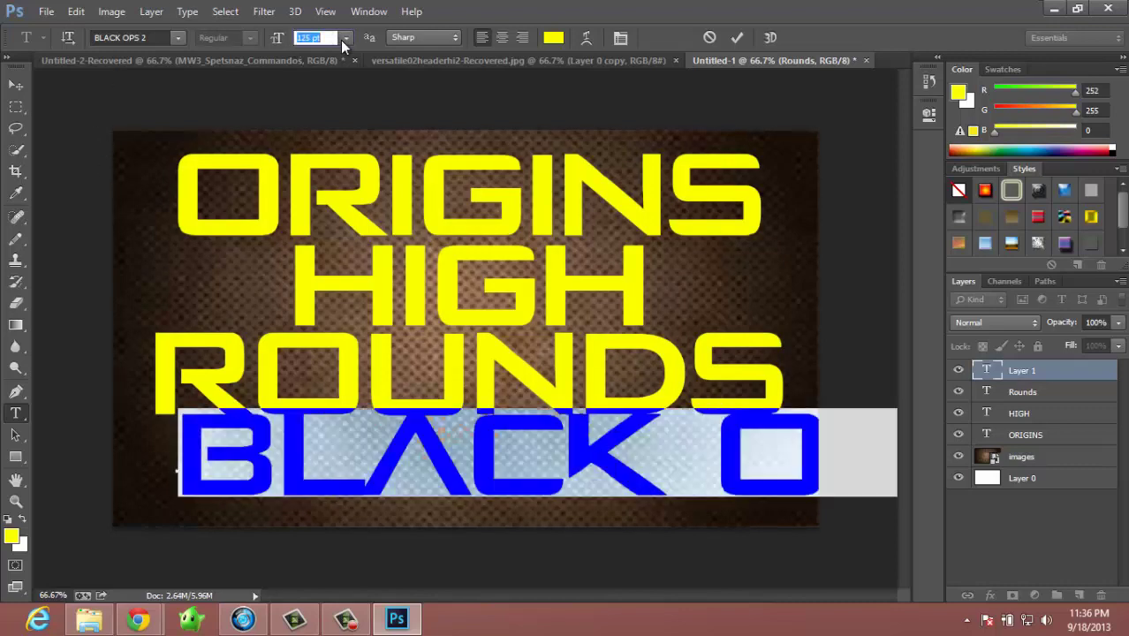
type("100")
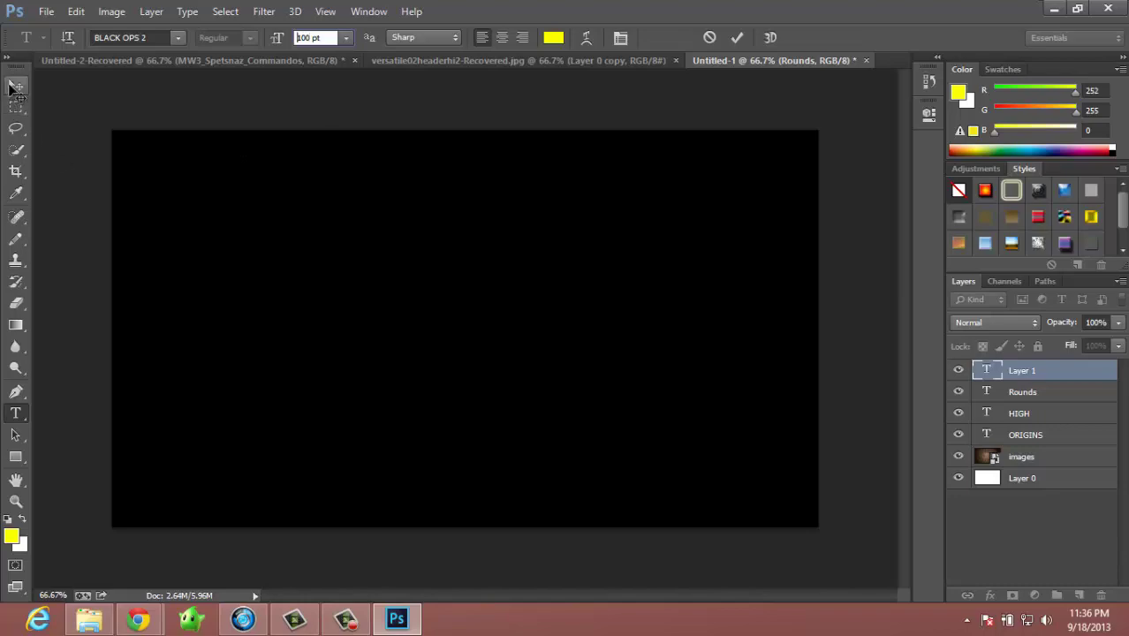
left_click(15, 85)
left_click_drag(323, 457, 280, 464)
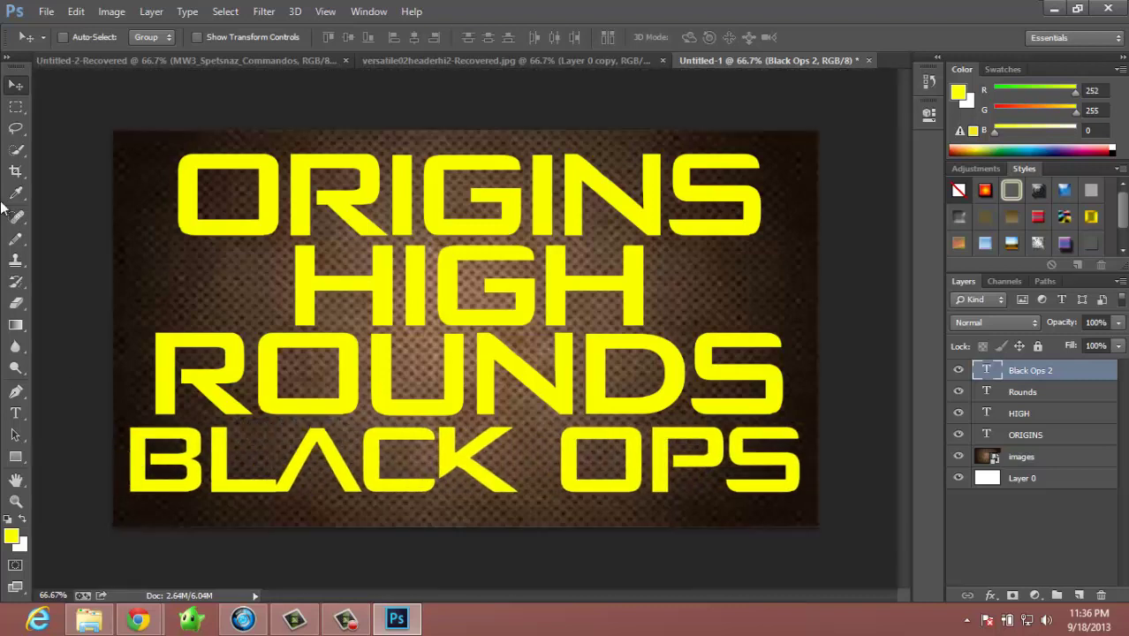
Shrink the BLACK OPS II line to 90 pt, nudge it into place, then select 'BLACK OPS'.
left_click(15, 412)
left_click_drag(139, 471, 908, 479)
left_click(329, 37)
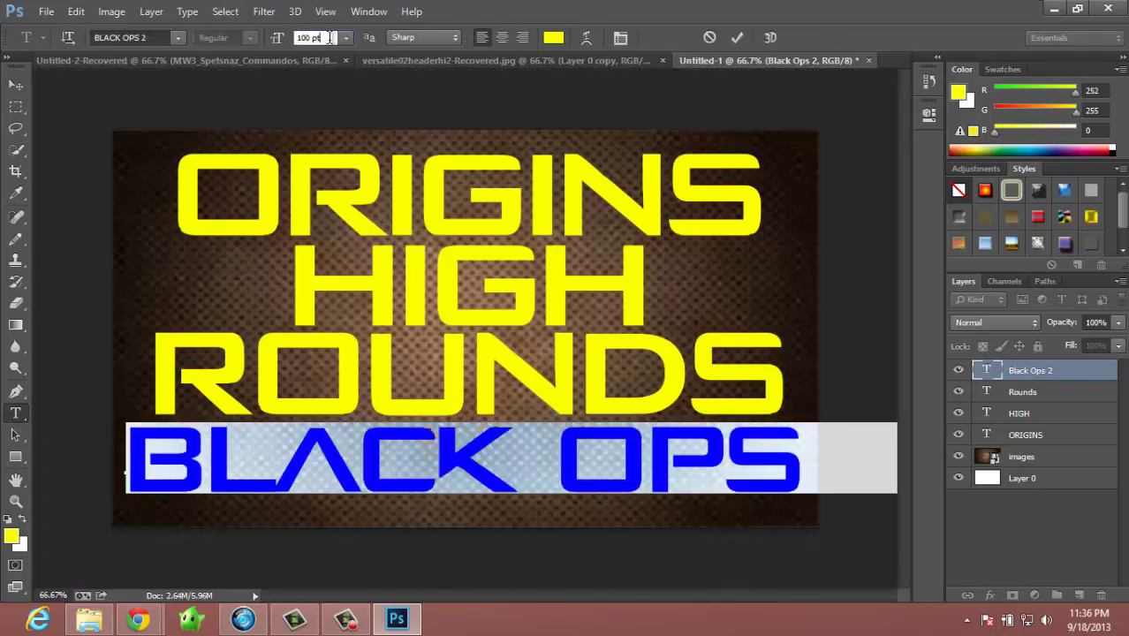
type("90")
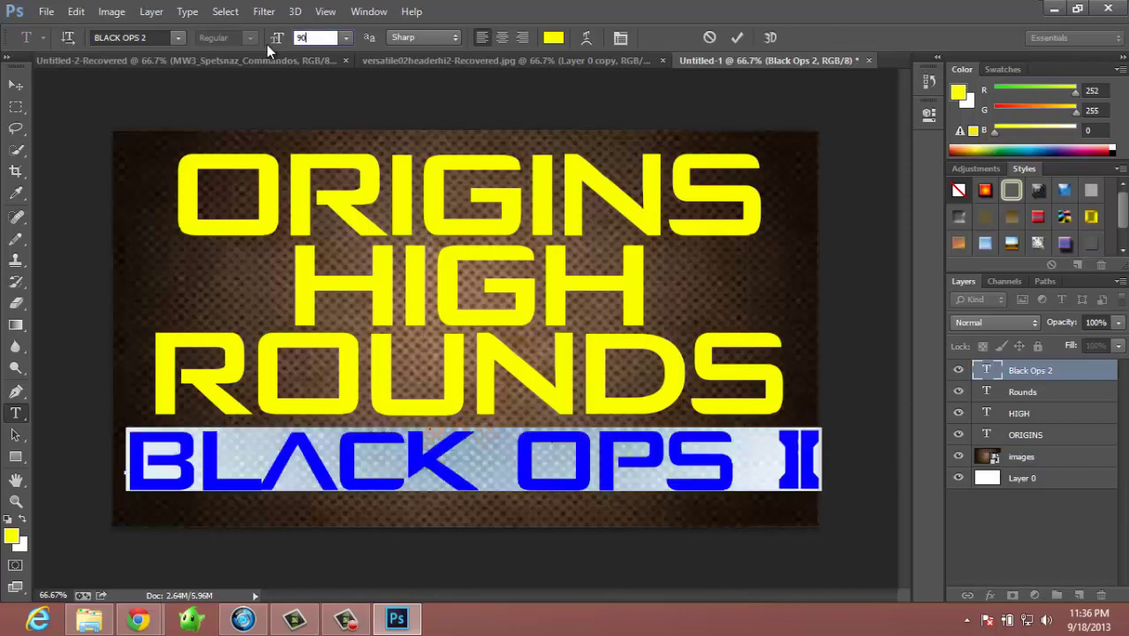
left_click(15, 85)
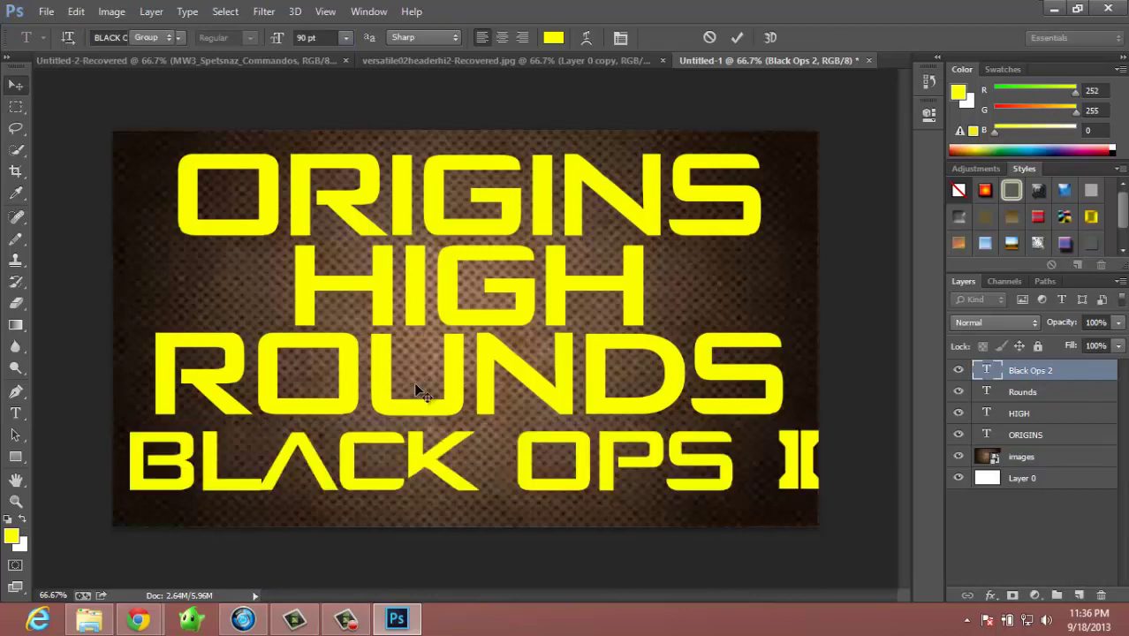
mouse_move(389, 459)
left_mouse_down()
mouse_move(371, 463)
mouse_move(380, 472)
left_mouse_up()
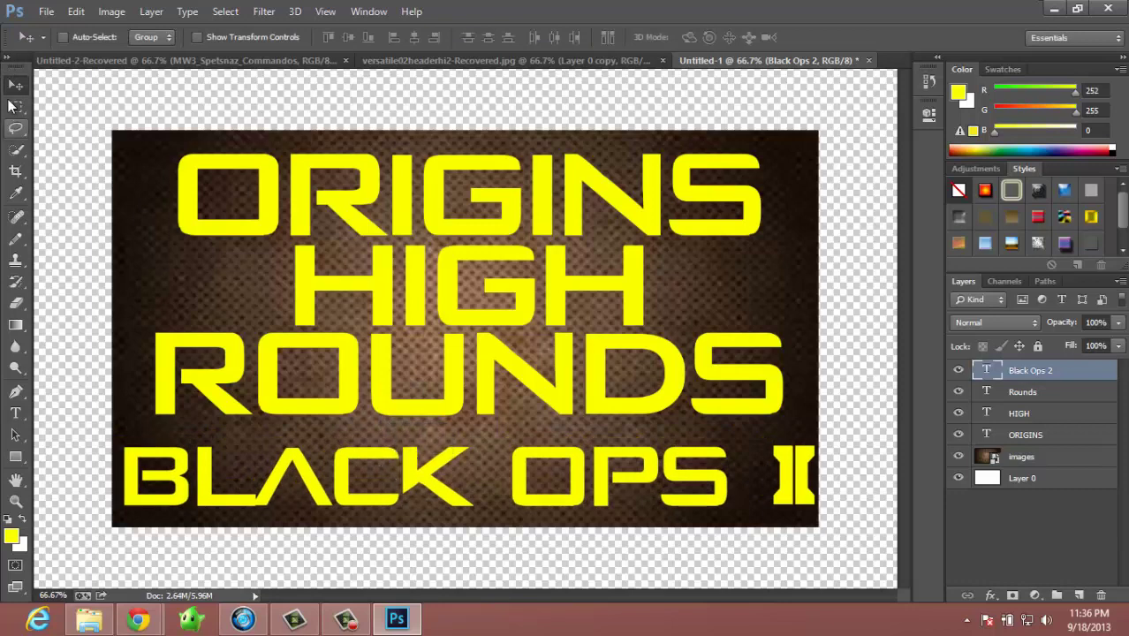
left_click(16, 412)
left_click_drag(122, 477, 708, 496)
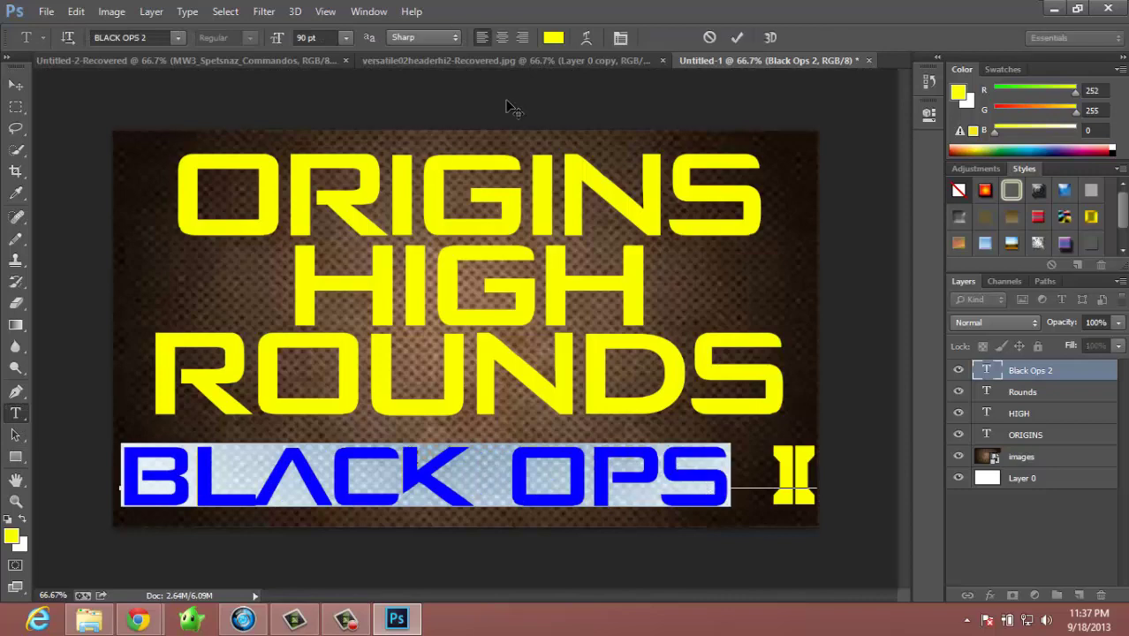
Make the selected BLACK OPS words pure white.
left_click(554, 38)
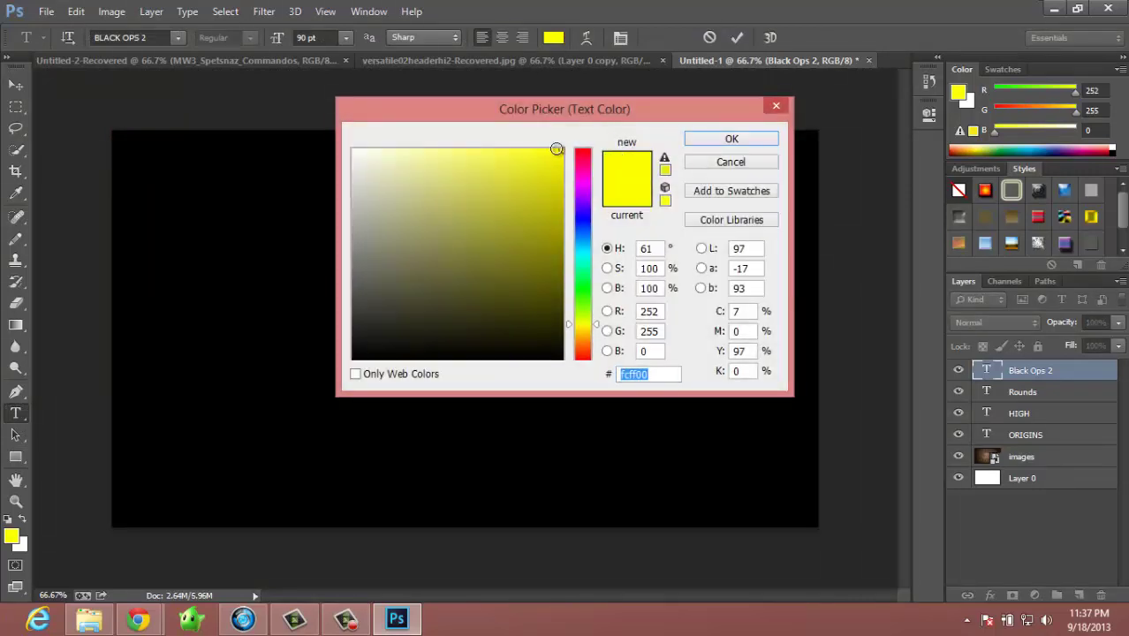
left_click_drag(557, 149, 351, 122)
left_click(711, 140)
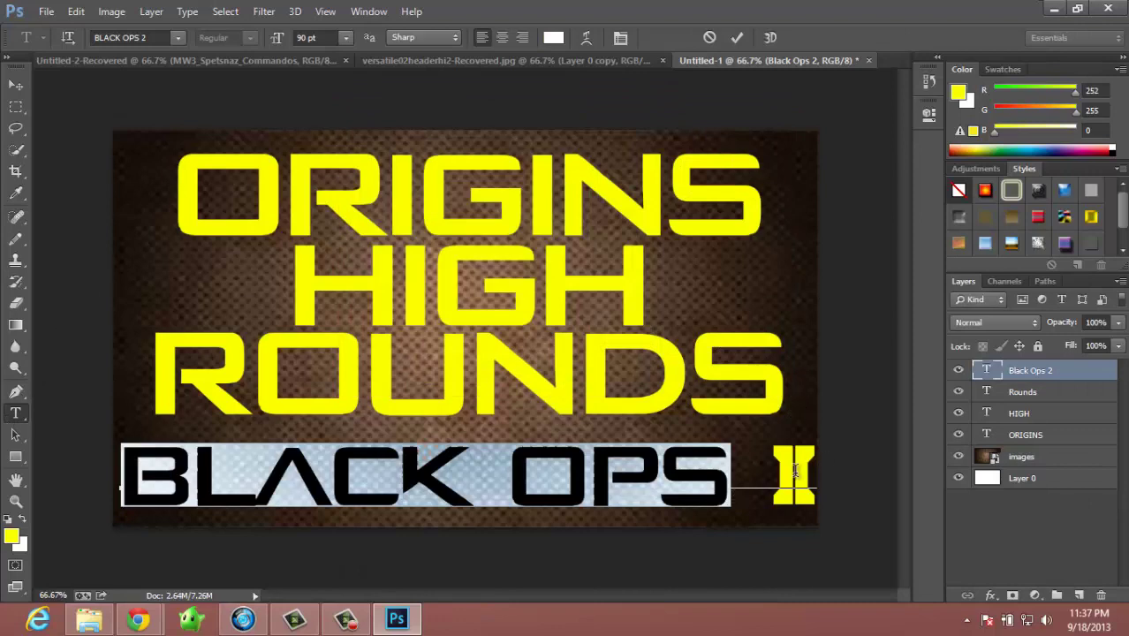
Recolour the II characters orange (ff8a00), commit it, then select the ORIGINS text.
double_click(795, 473)
left_click(554, 38)
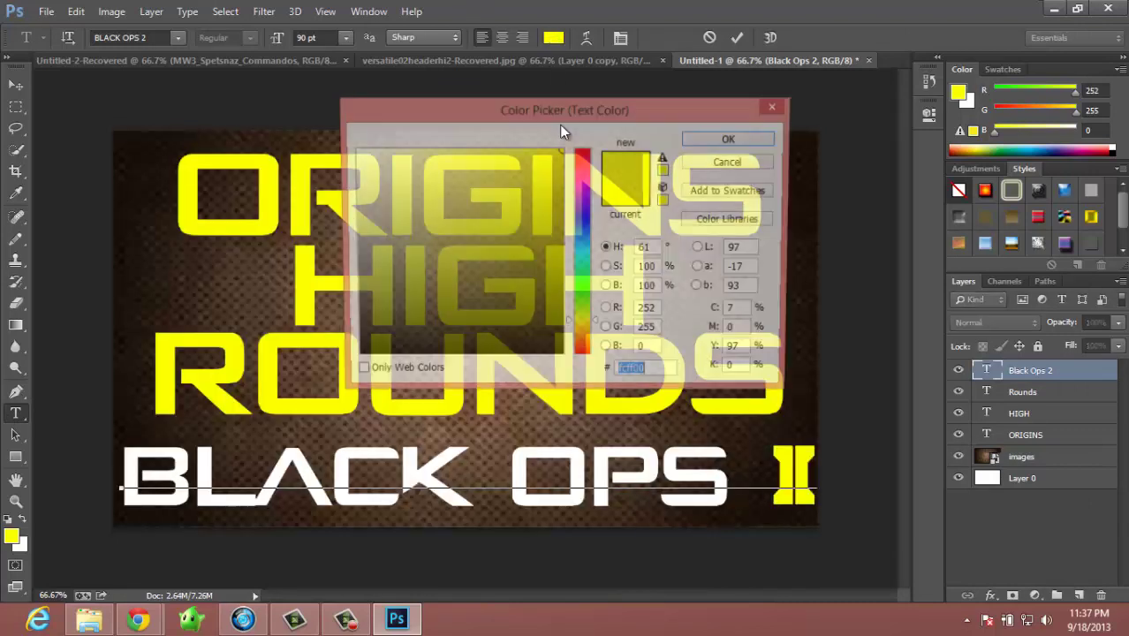
left_click_drag(585, 323, 585, 342)
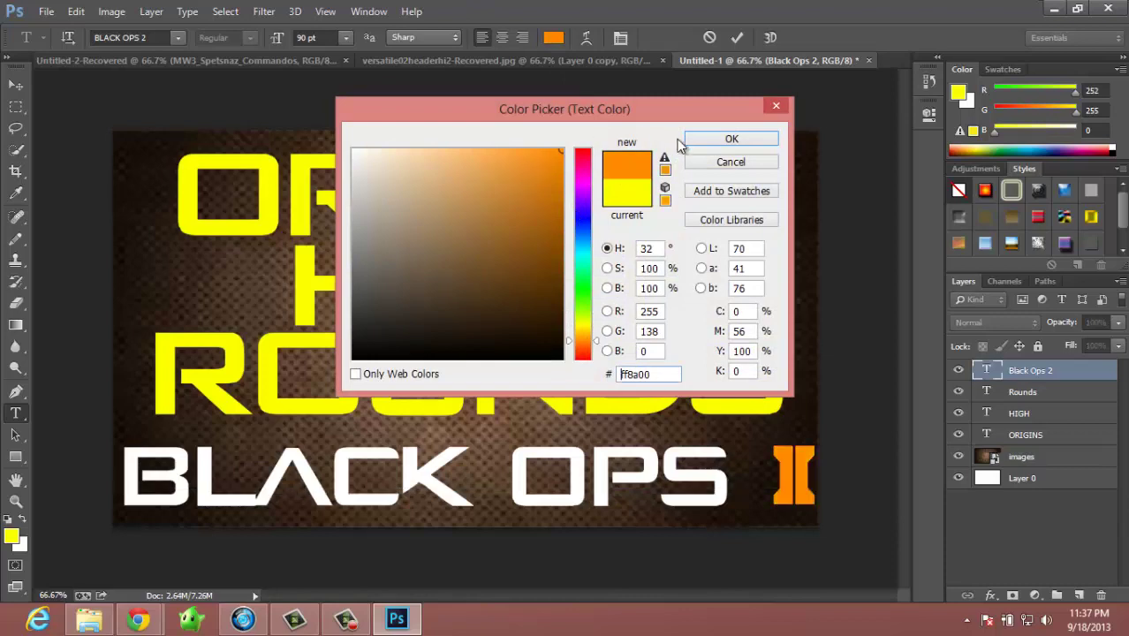
left_click(732, 139)
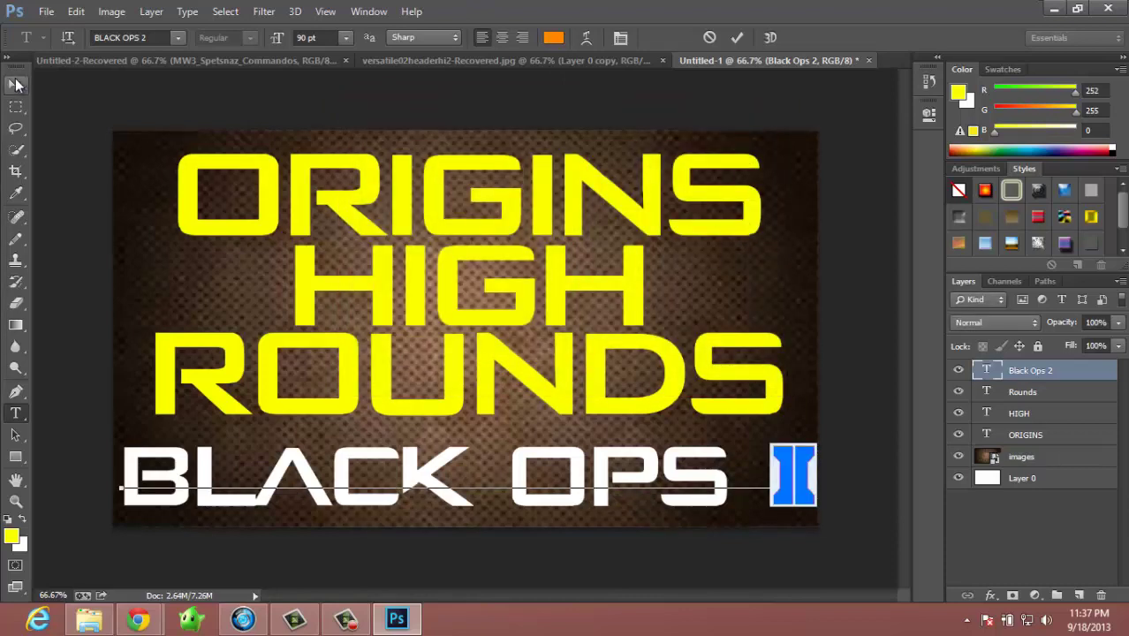
left_click(16, 84)
left_click(15, 413)
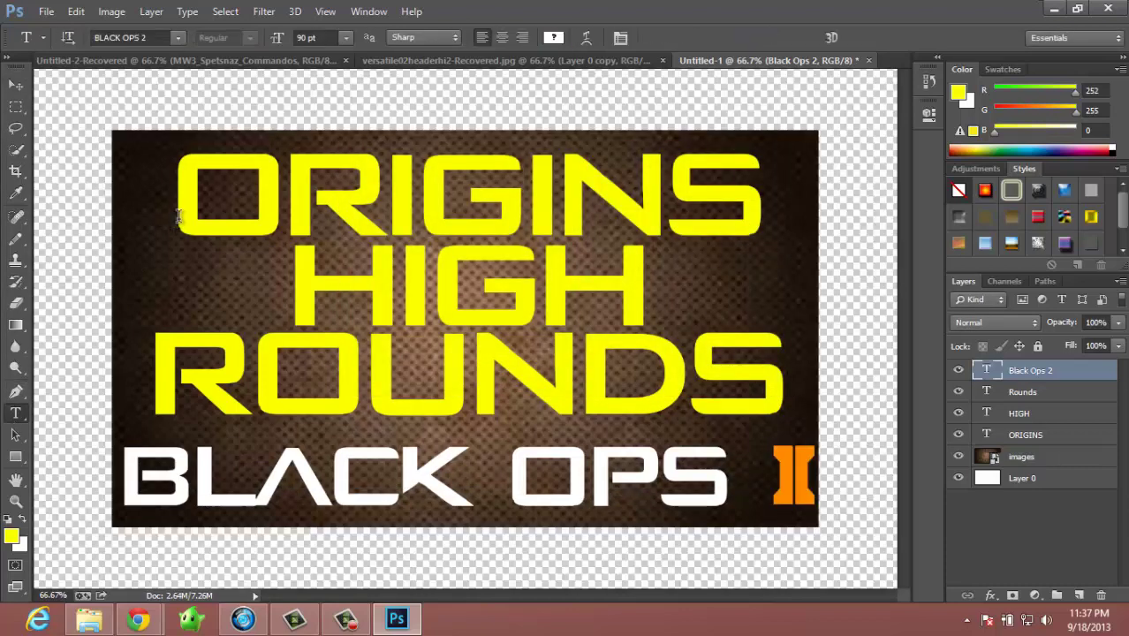
left_click_drag(178, 215, 149, 183)
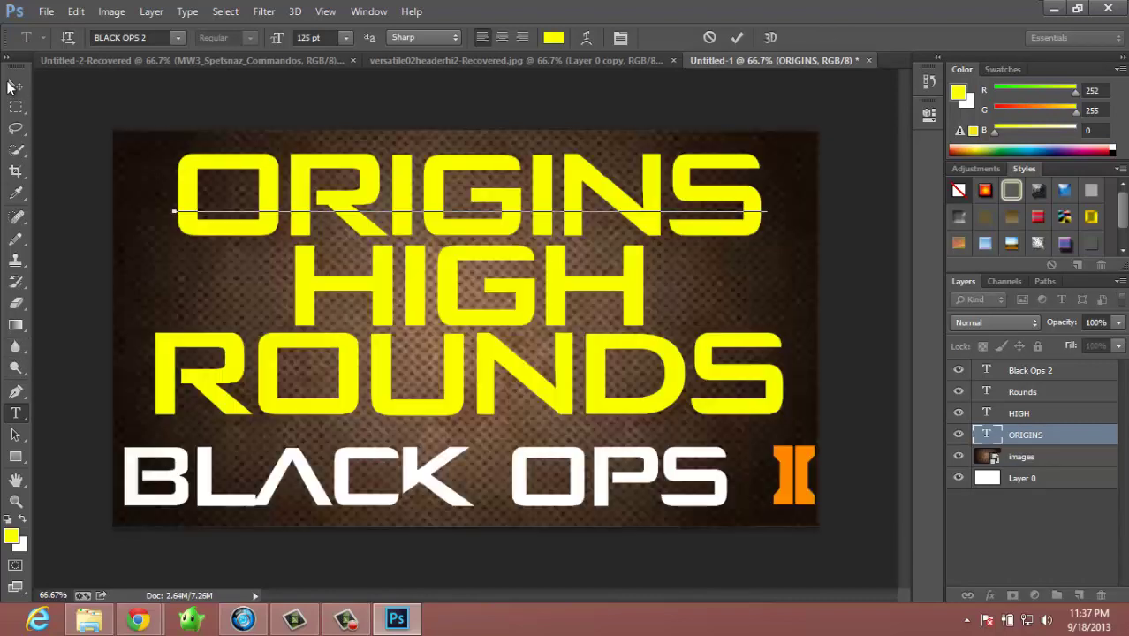
Commit ORIGINS and set the HIGH text colour to white (ffffff).
left_click(16, 85)
left_click(15, 413)
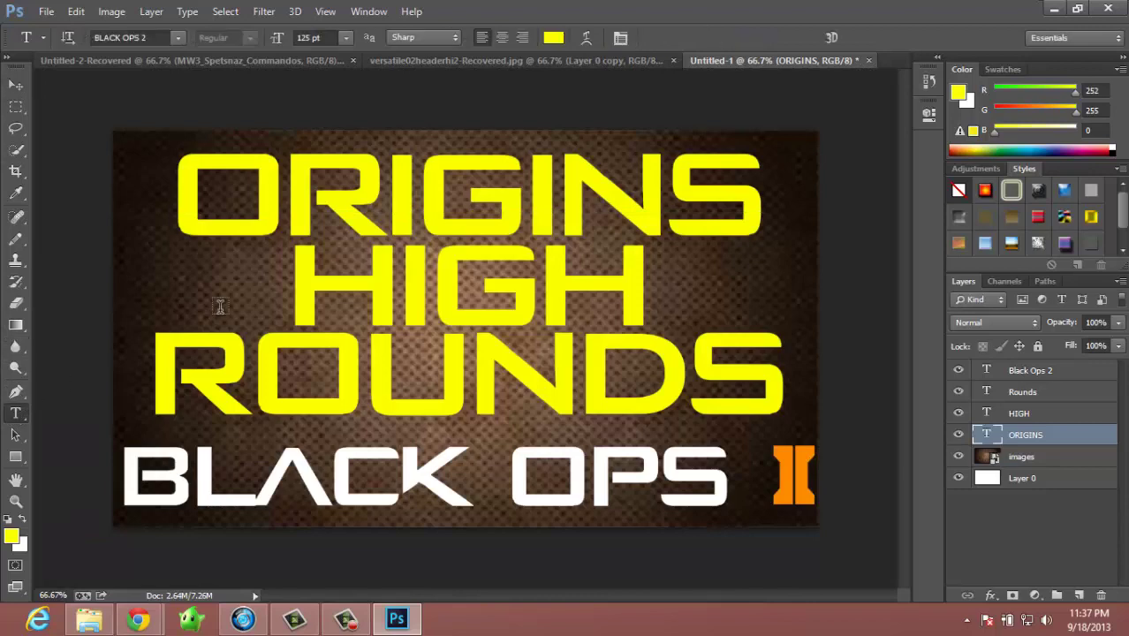
left_click_drag(289, 283, 738, 338)
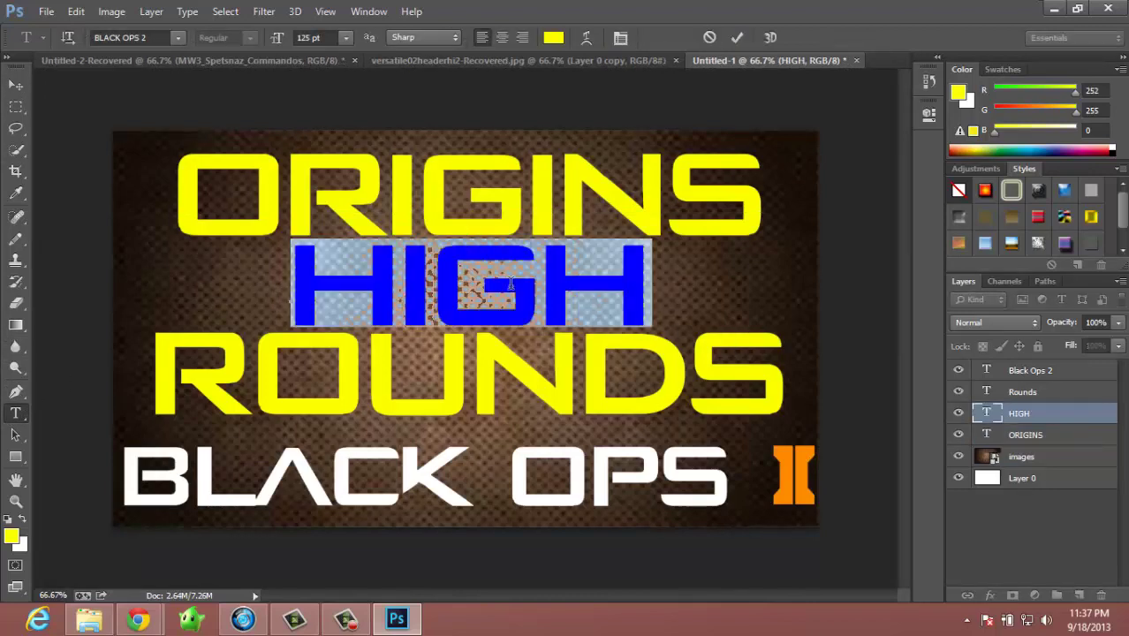
left_click(13, 535)
type("ffffff")
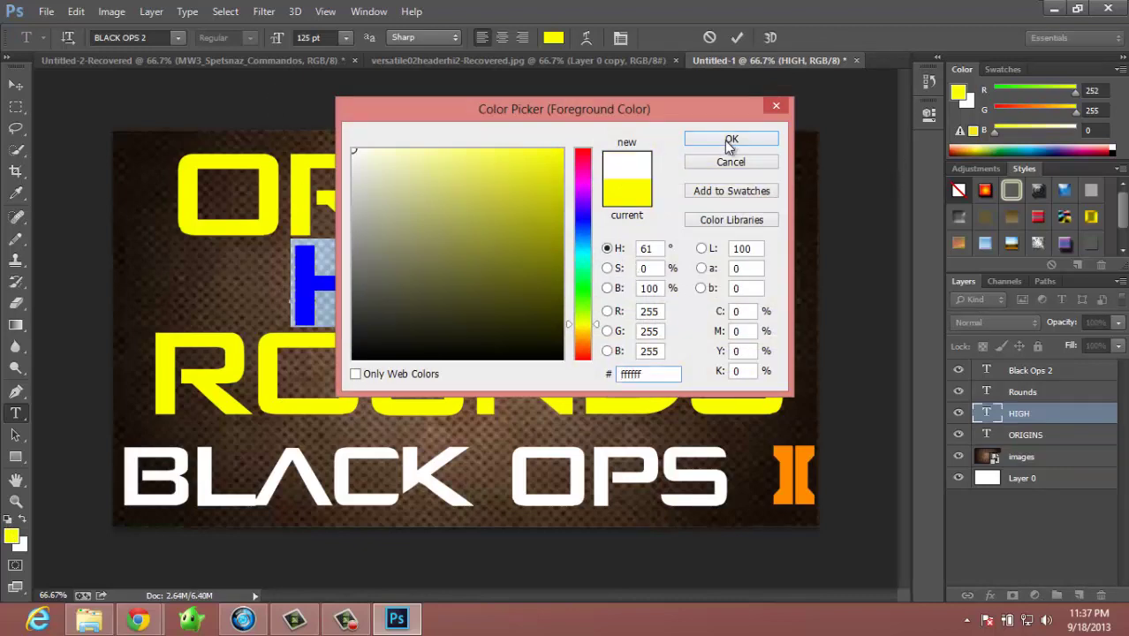
left_click(730, 142)
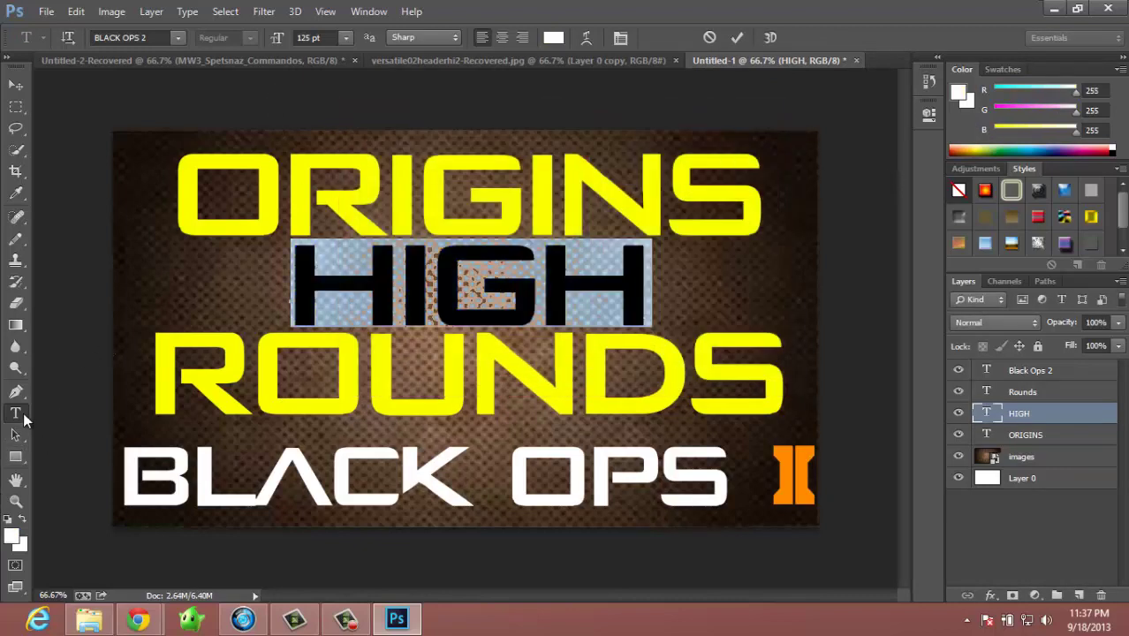
left_click(15, 85)
Make ROUNDS white as well, then check the YouTube Uploads list in Chrome.
left_click(16, 412)
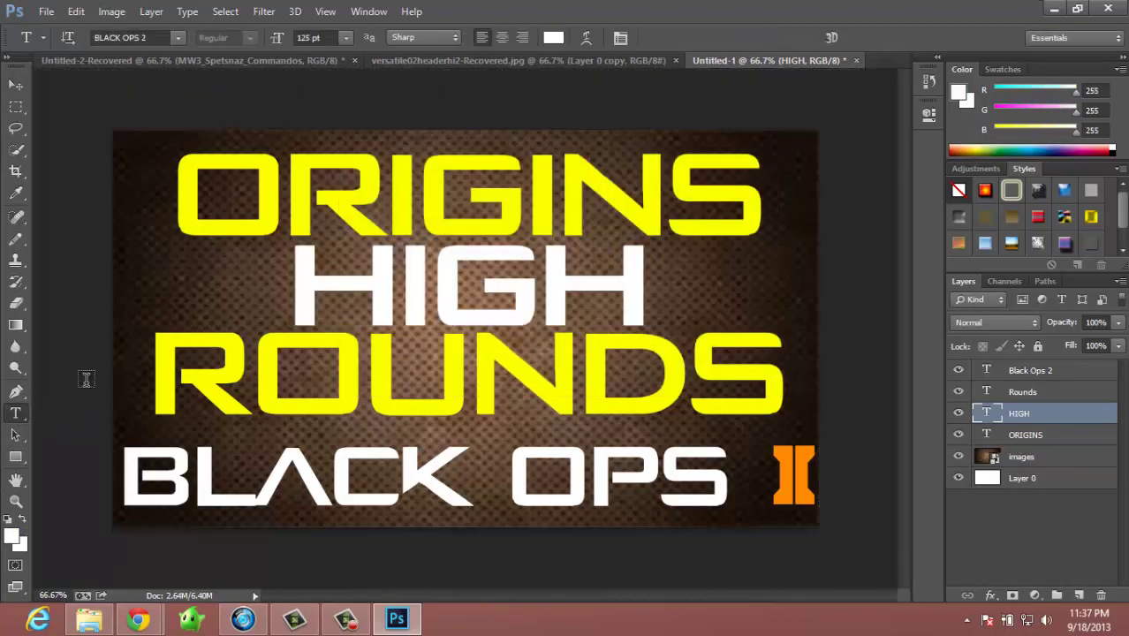
double_click(177, 367)
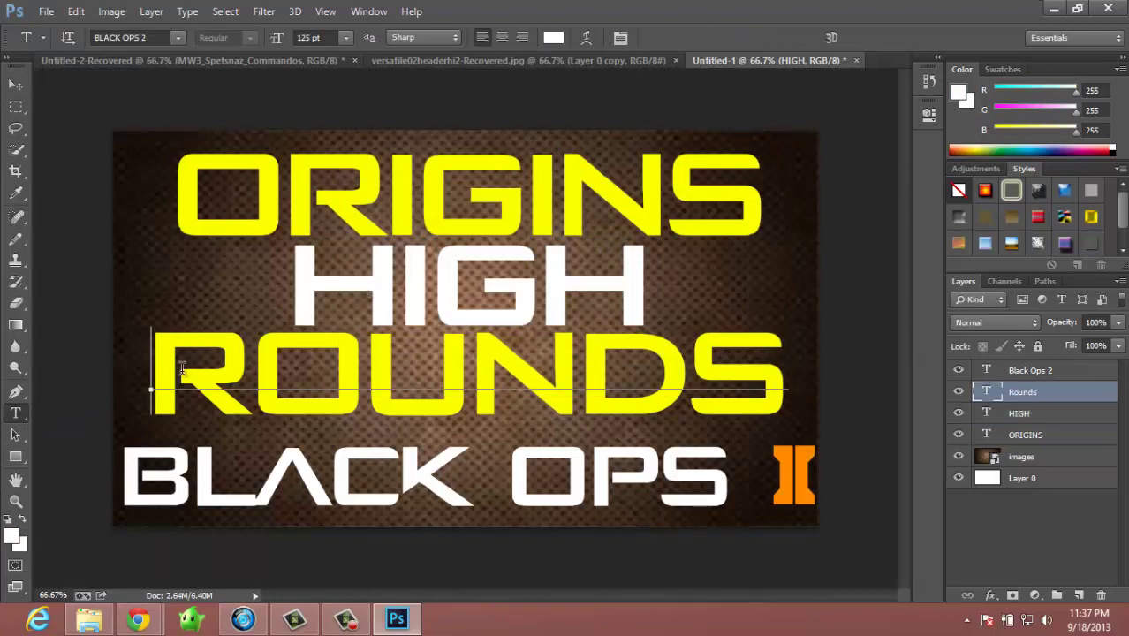
left_click(13, 537)
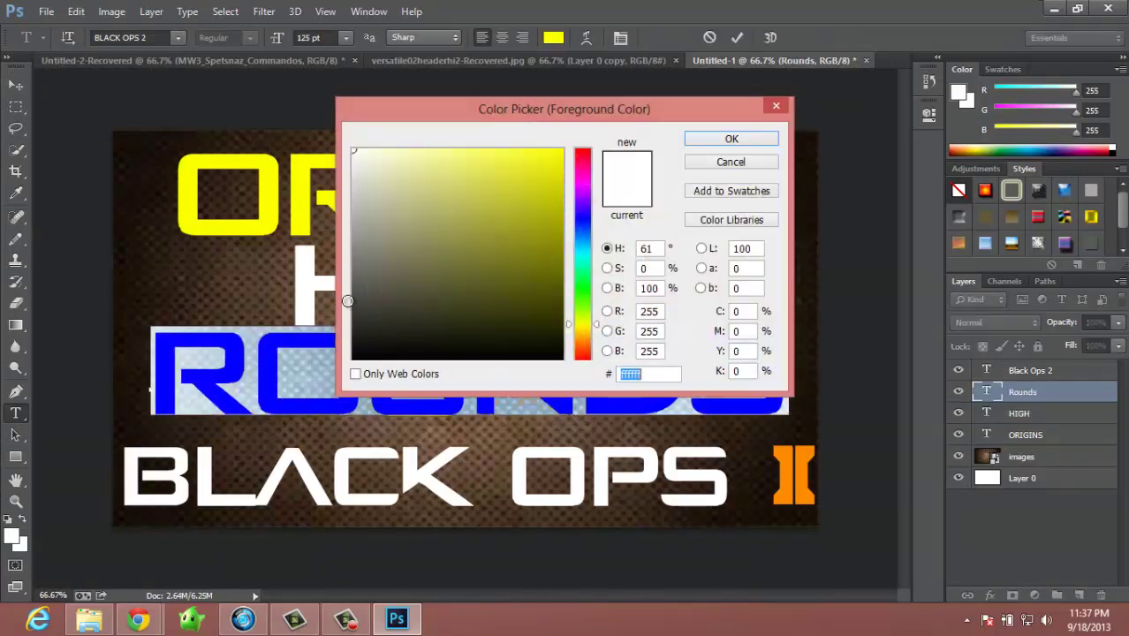
left_click(731, 141)
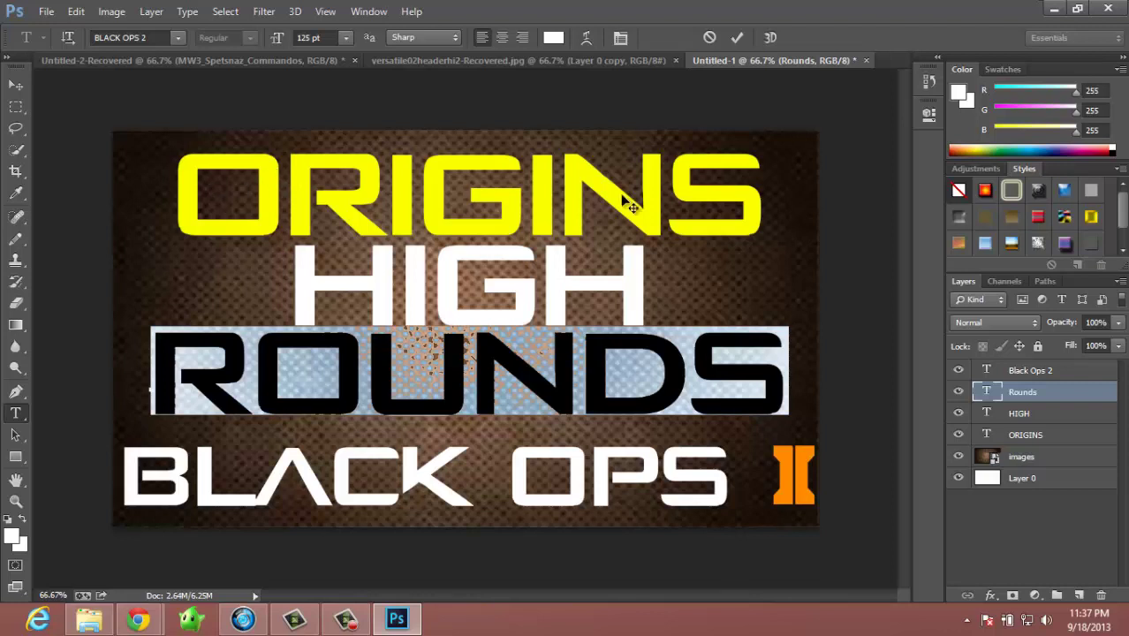
left_click(15, 84)
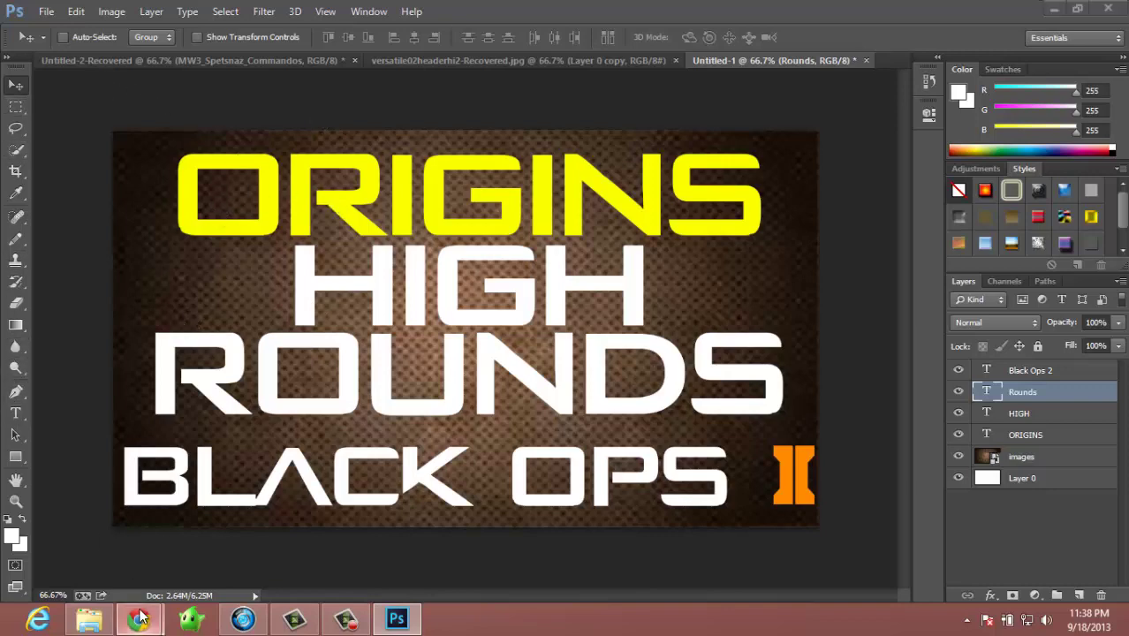
key("alt+Tab")
left_click(553, 10)
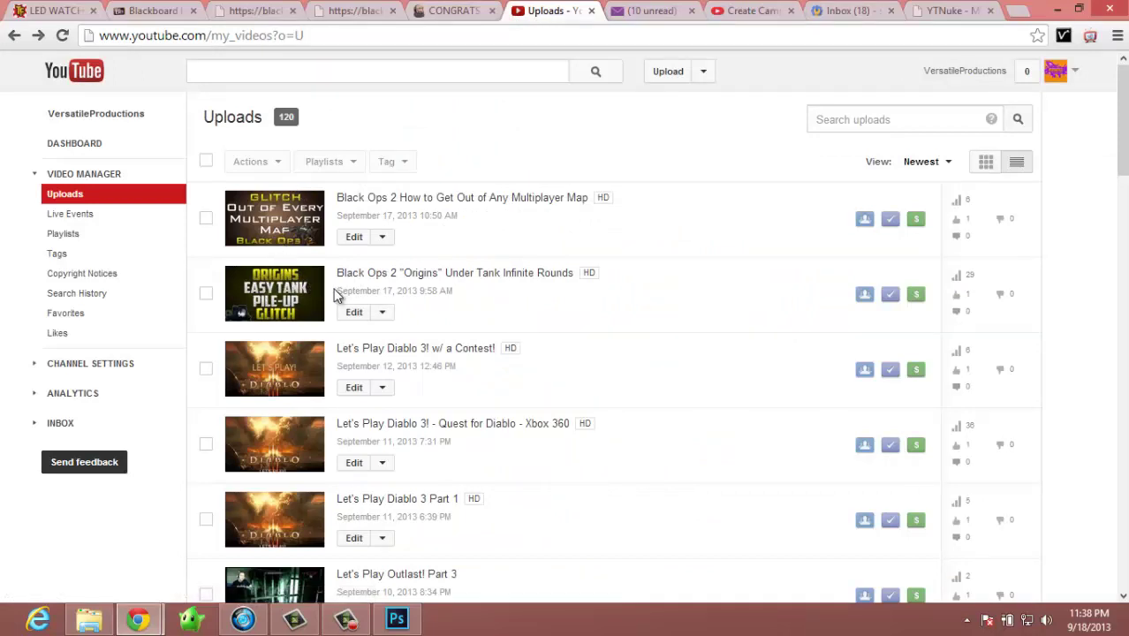
Back in the thumbnail, rasterize the ORIGINS text layer.
left_click(1058, 8)
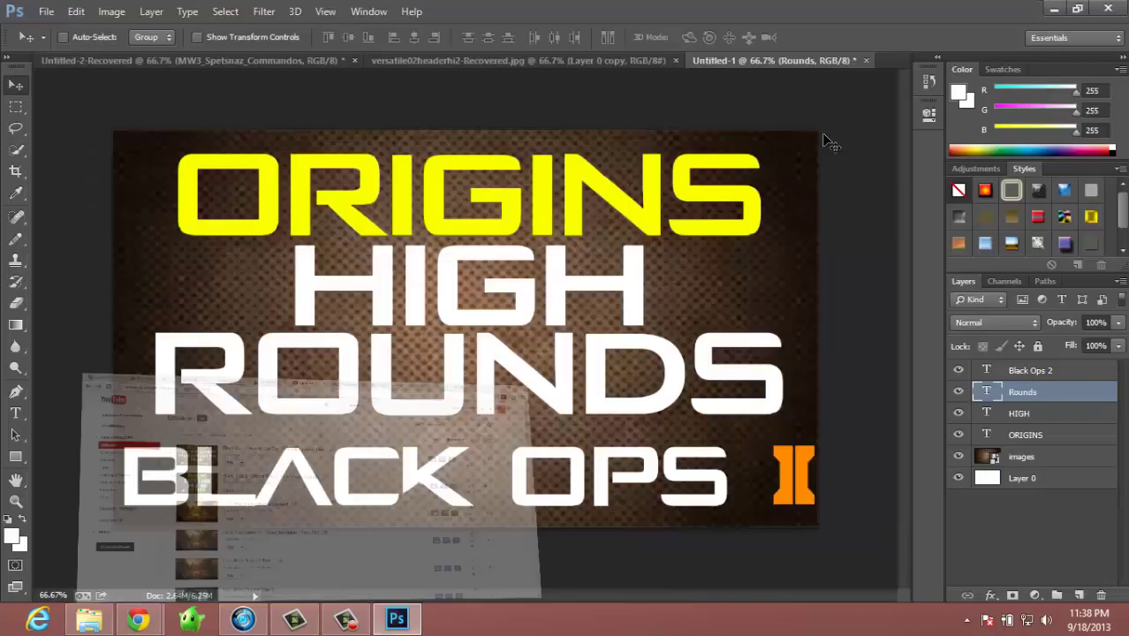
left_click(15, 412)
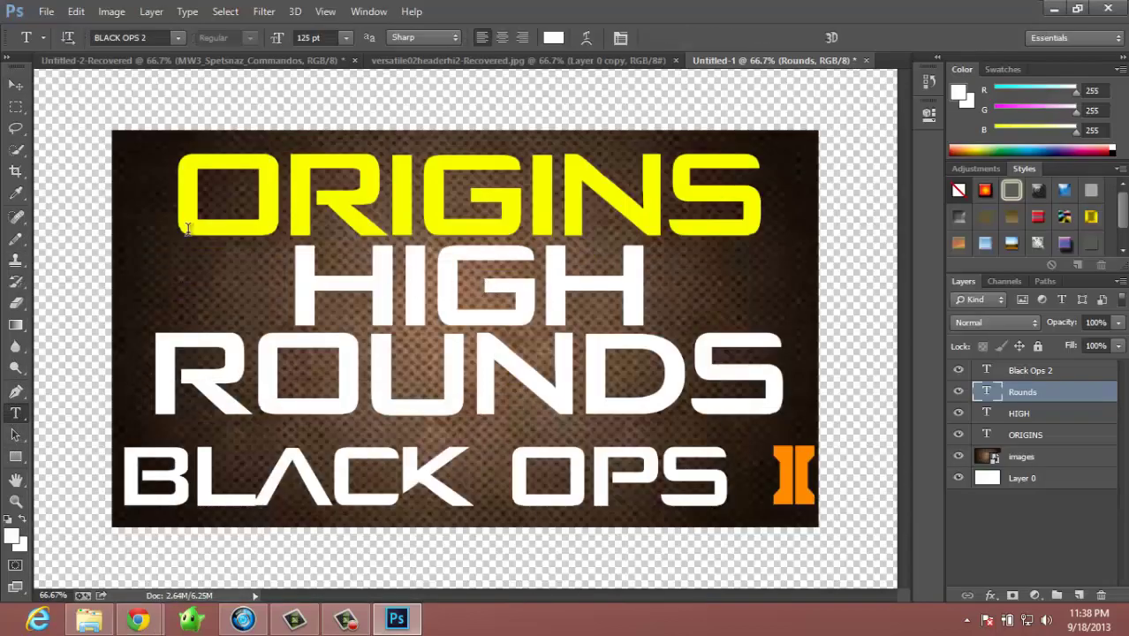
left_click_drag(189, 226, 1007, 455)
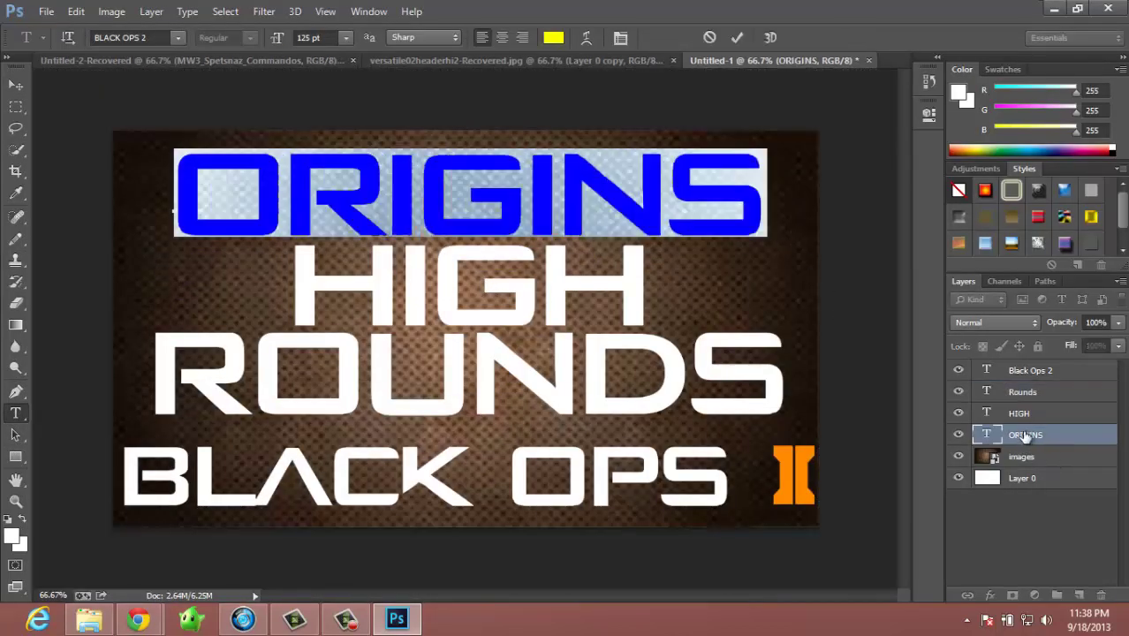
left_click(1023, 436)
right_click(1004, 439)
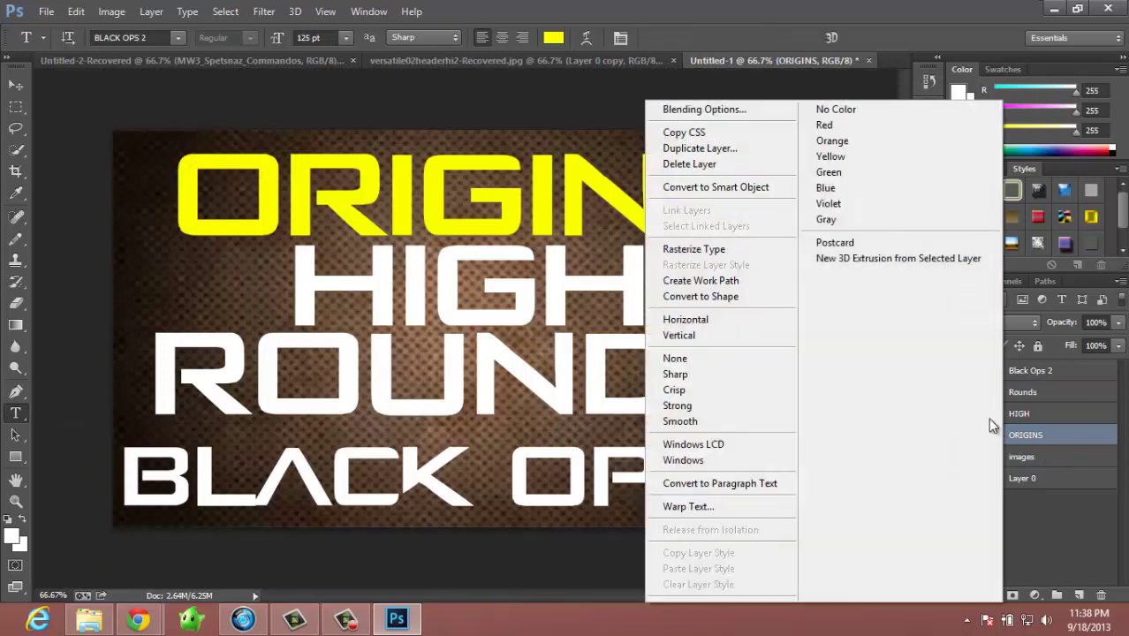
left_click(768, 255)
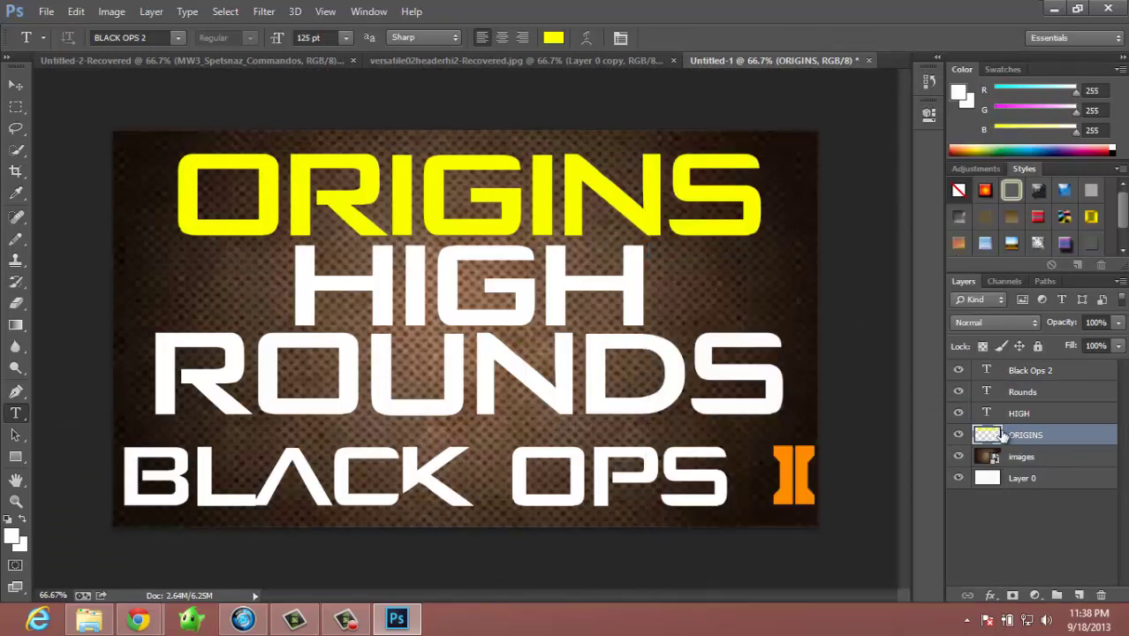
Give ORIGINS a Gradient Overlay in Darken mode at 40% opacity.
right_click(1003, 437)
left_click(711, 95)
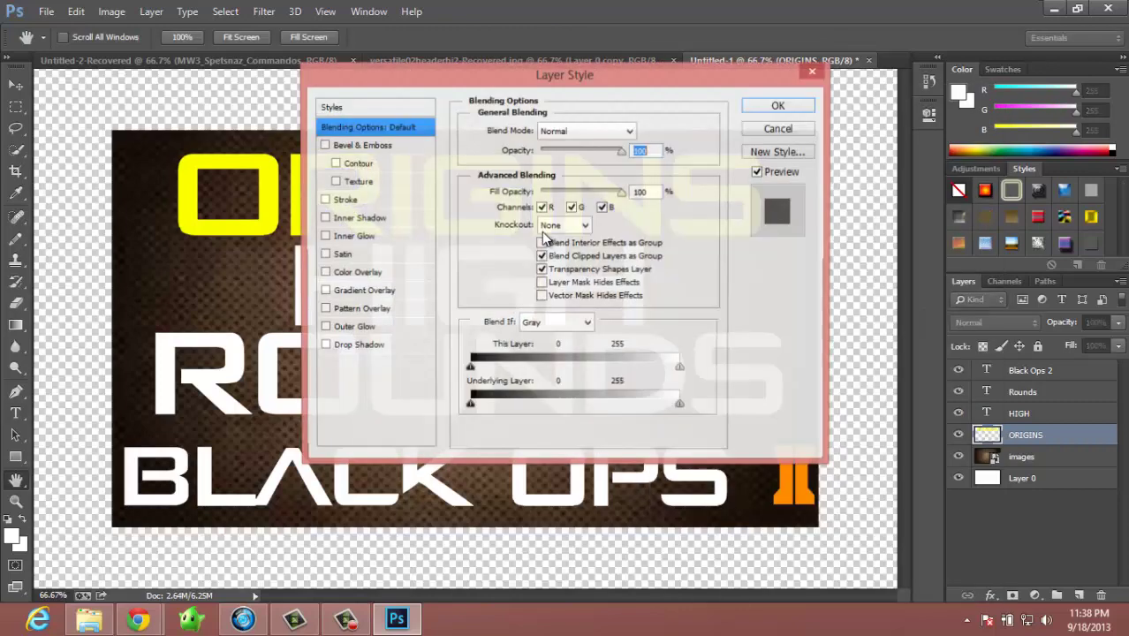
left_click(325, 291)
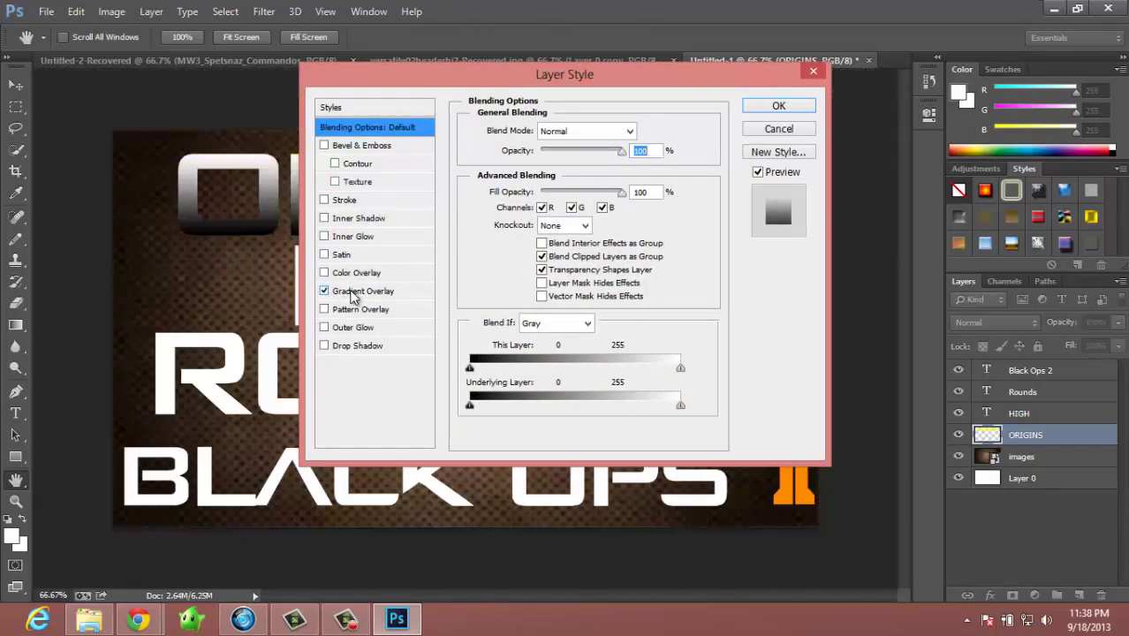
left_click_drag(446, 84, 560, 237)
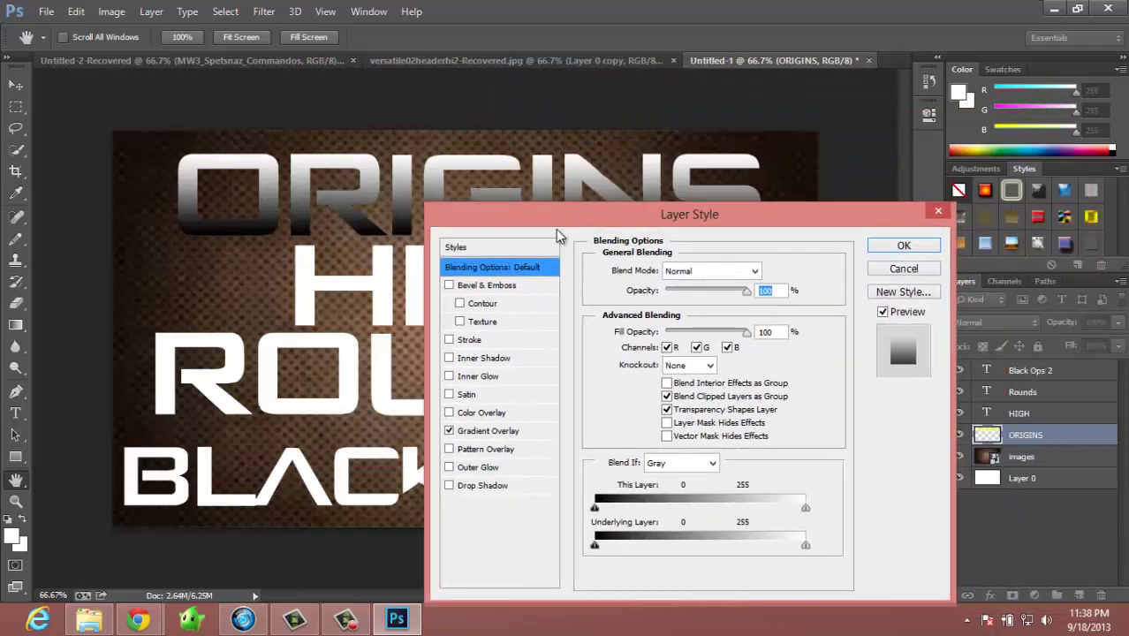
left_click(438, 440)
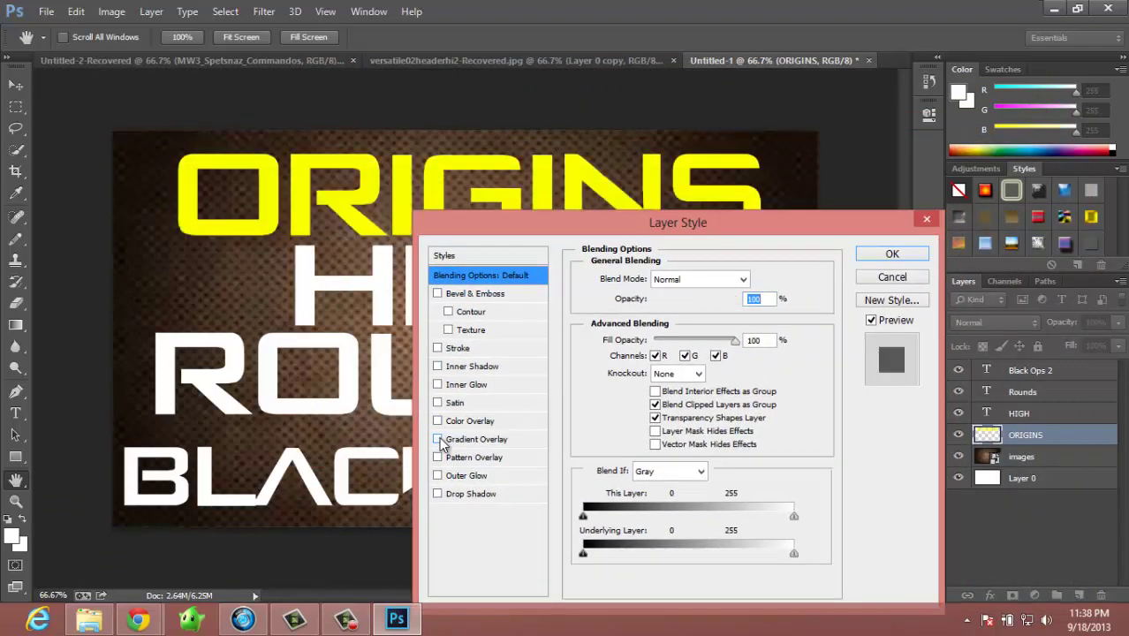
left_click(439, 441)
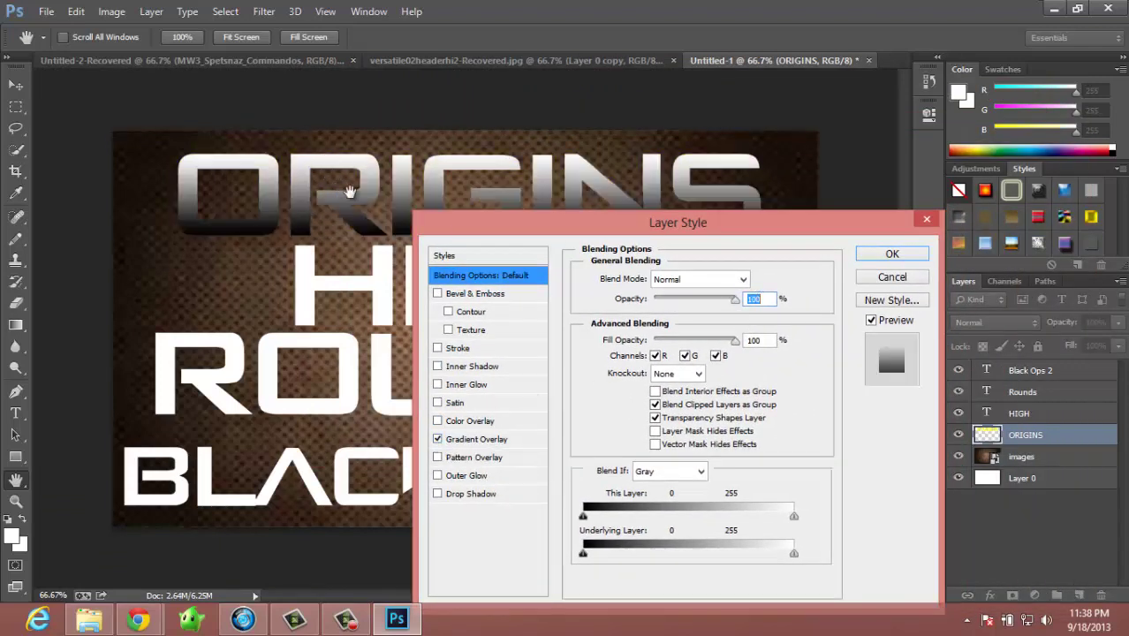
left_click(489, 441)
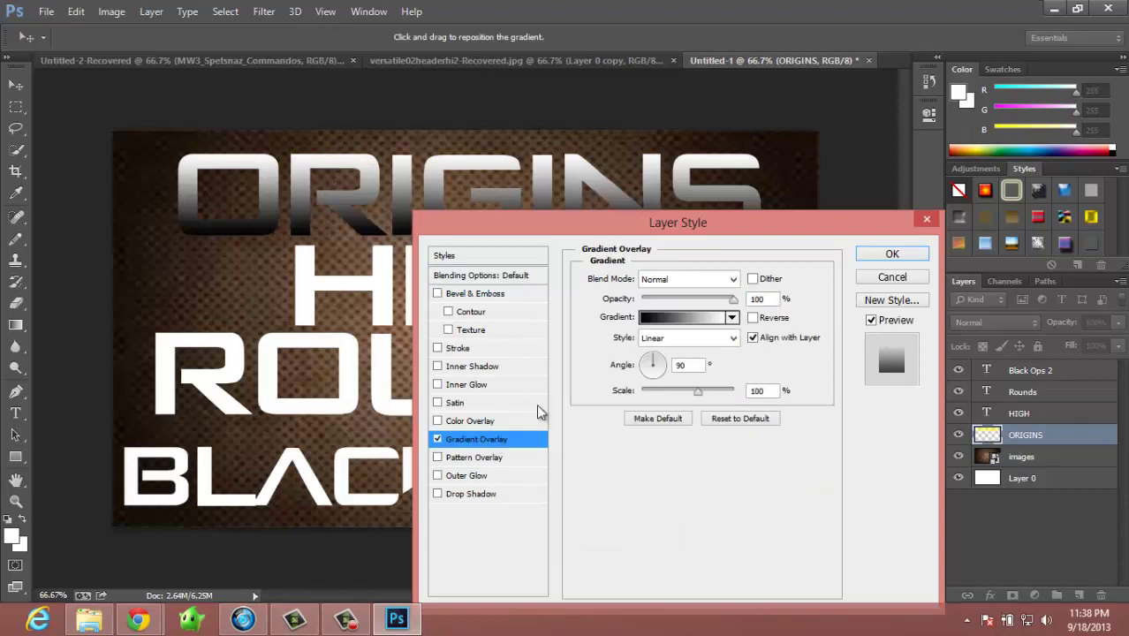
left_click(732, 279)
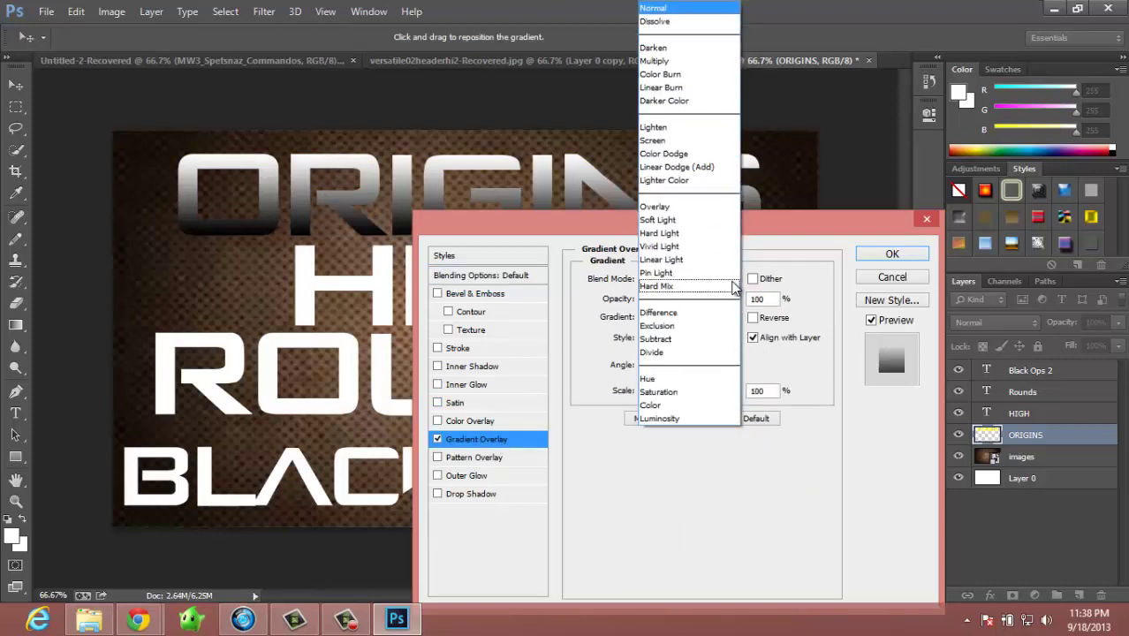
left_click(672, 48)
left_click_drag(733, 299, 668, 305)
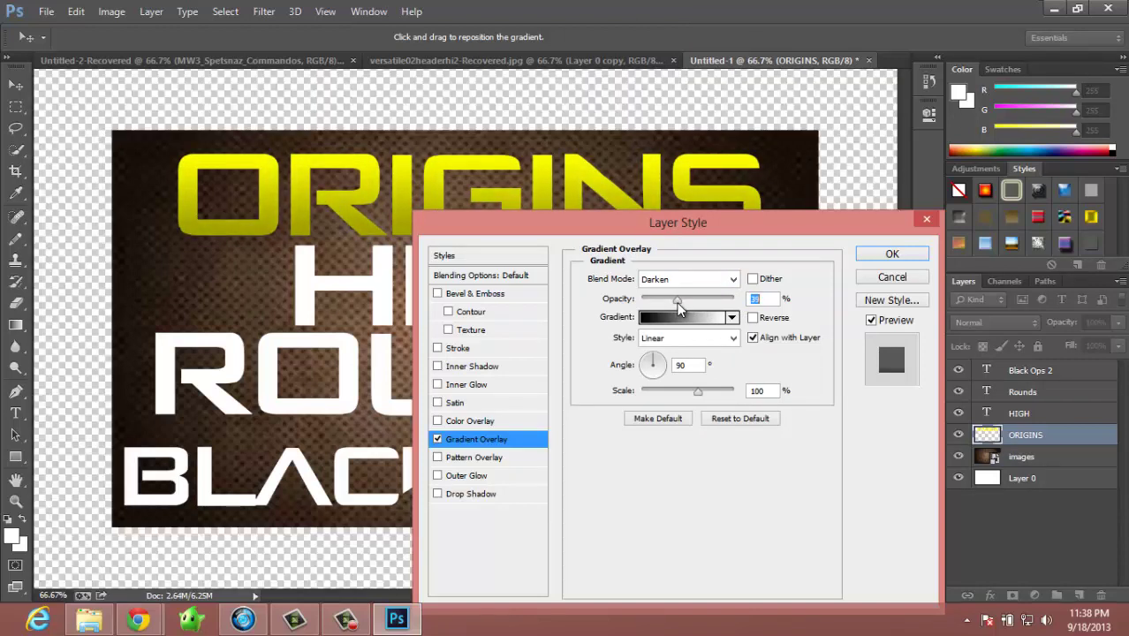
left_click(859, 255)
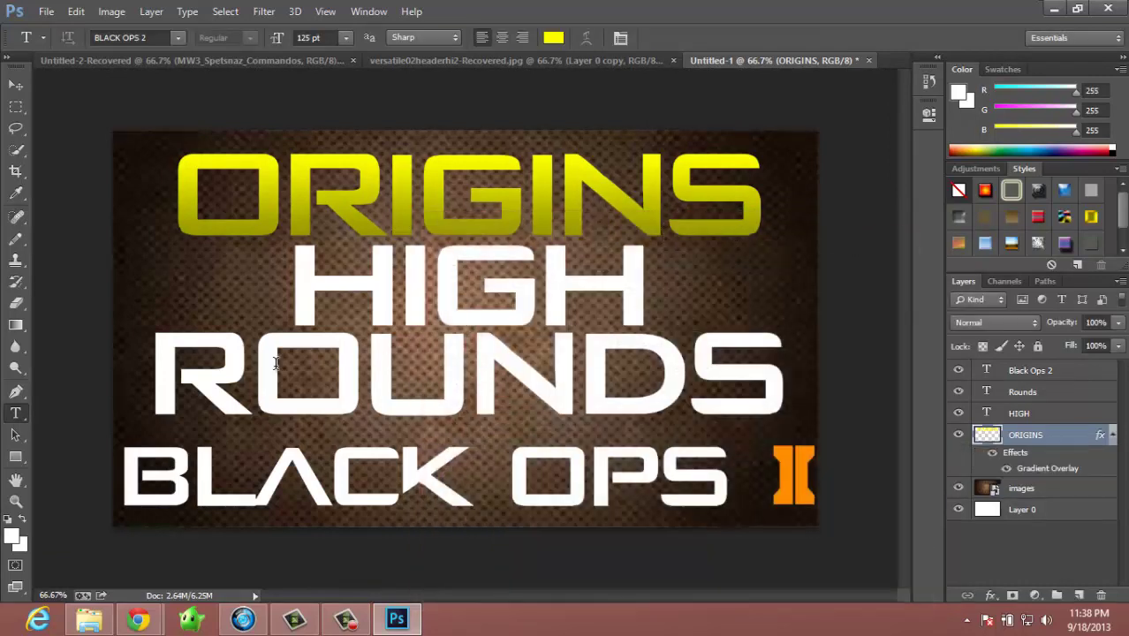
Reopen the ORIGINS layer style to review the gradient overlay and apply it again.
right_click(970, 449)
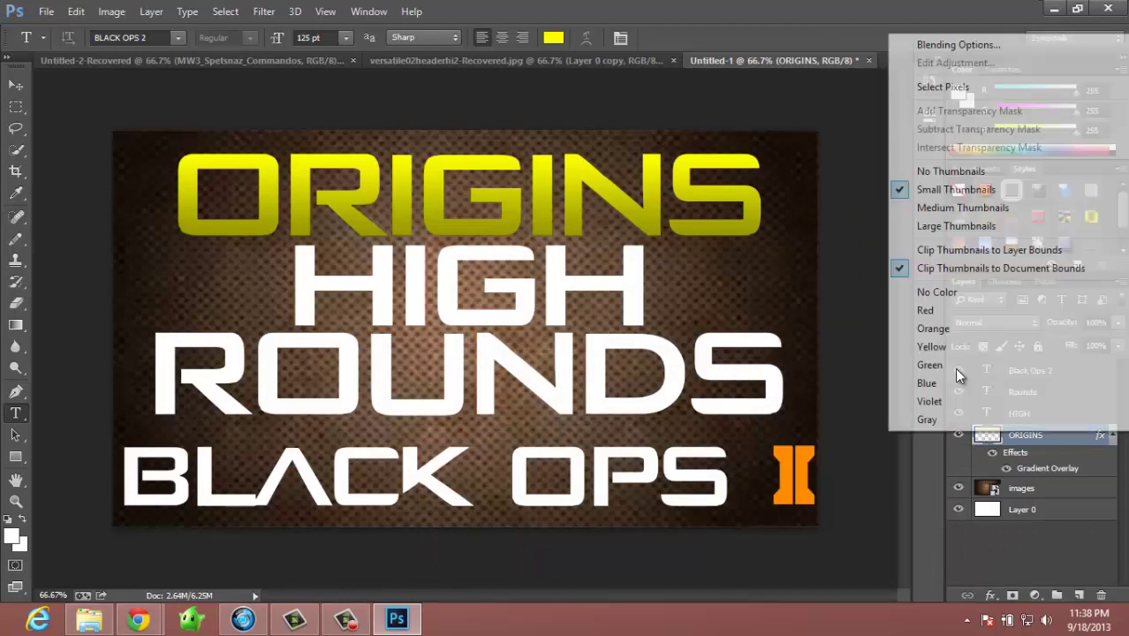
left_click(941, 42)
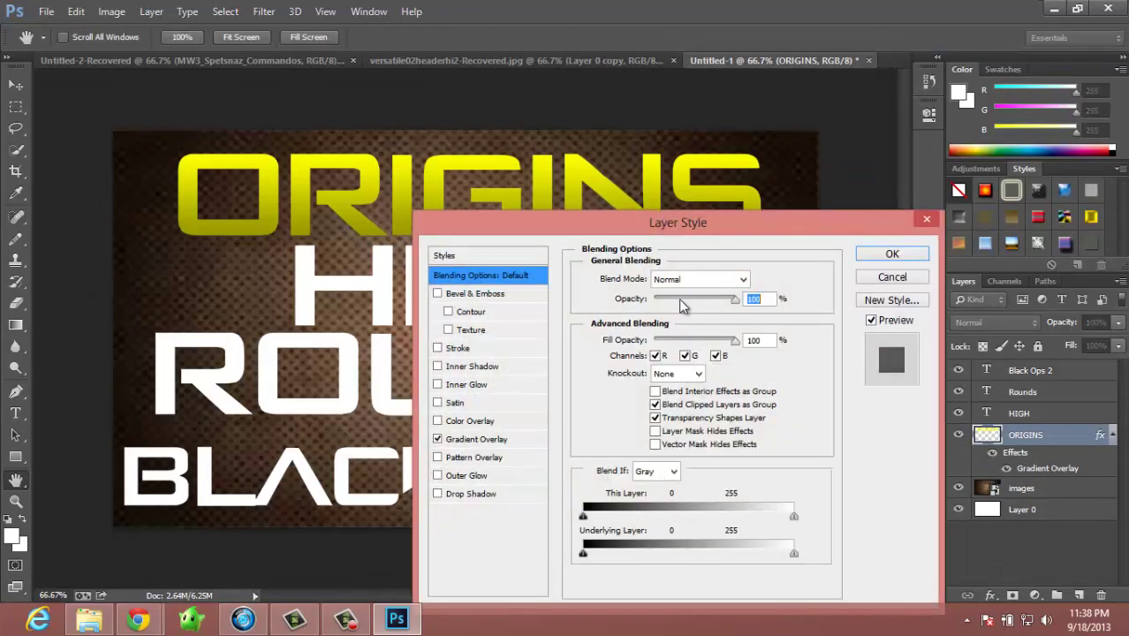
left_click(446, 441)
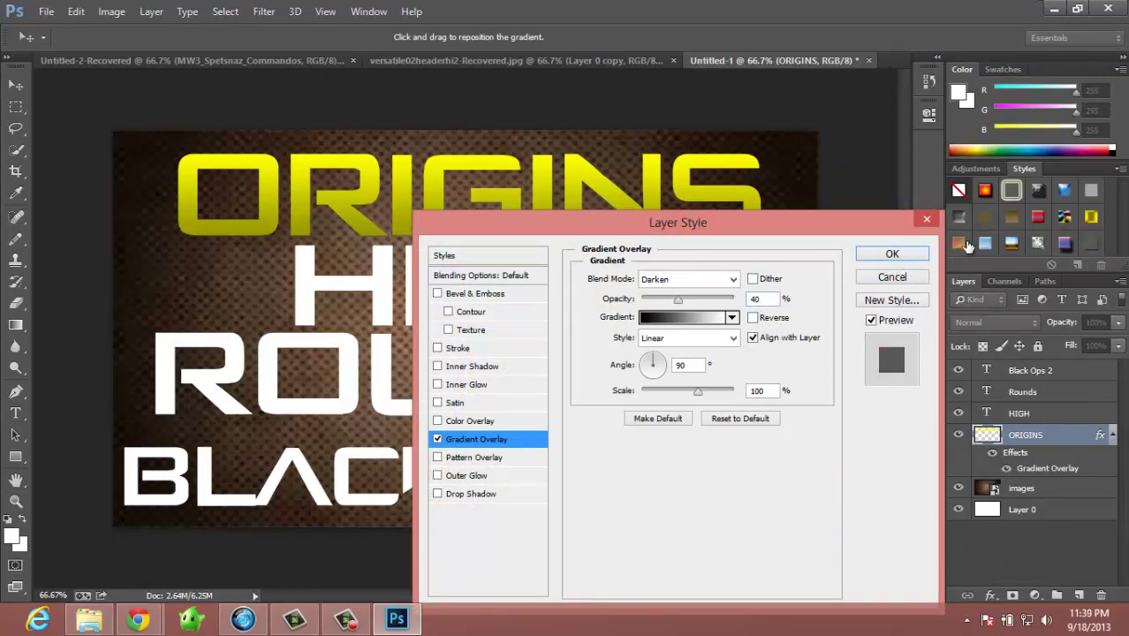
left_click(893, 254)
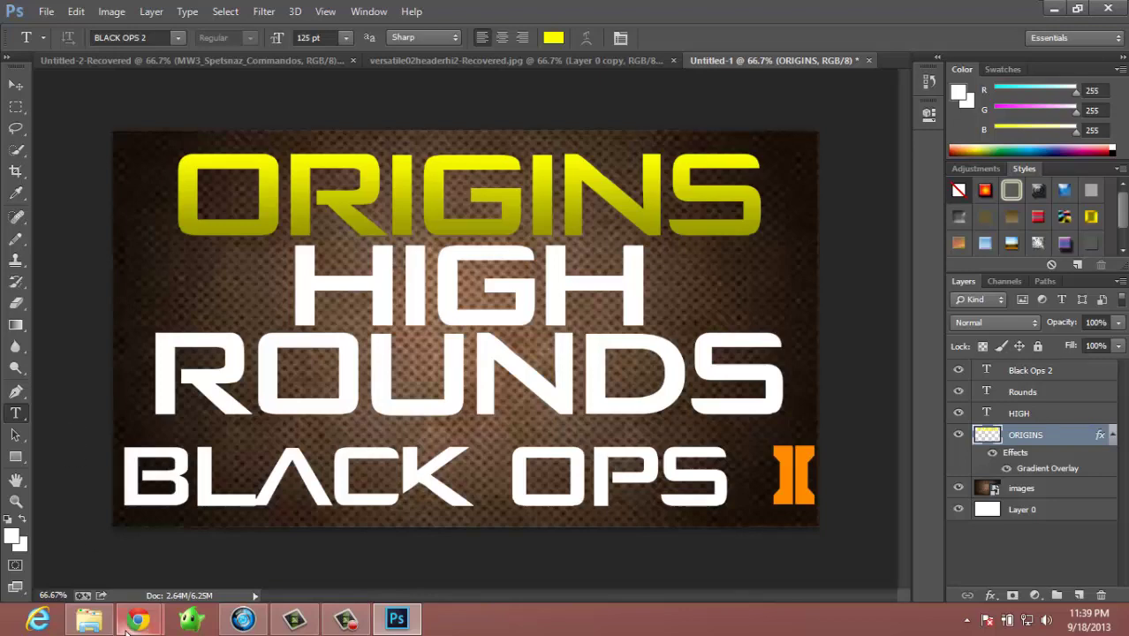
Drag the tank image from the Thumbnail Stuff folder in, enlarge it, and place it top-left.
left_click(88, 619)
left_click_drag(775, 356, 335, 304)
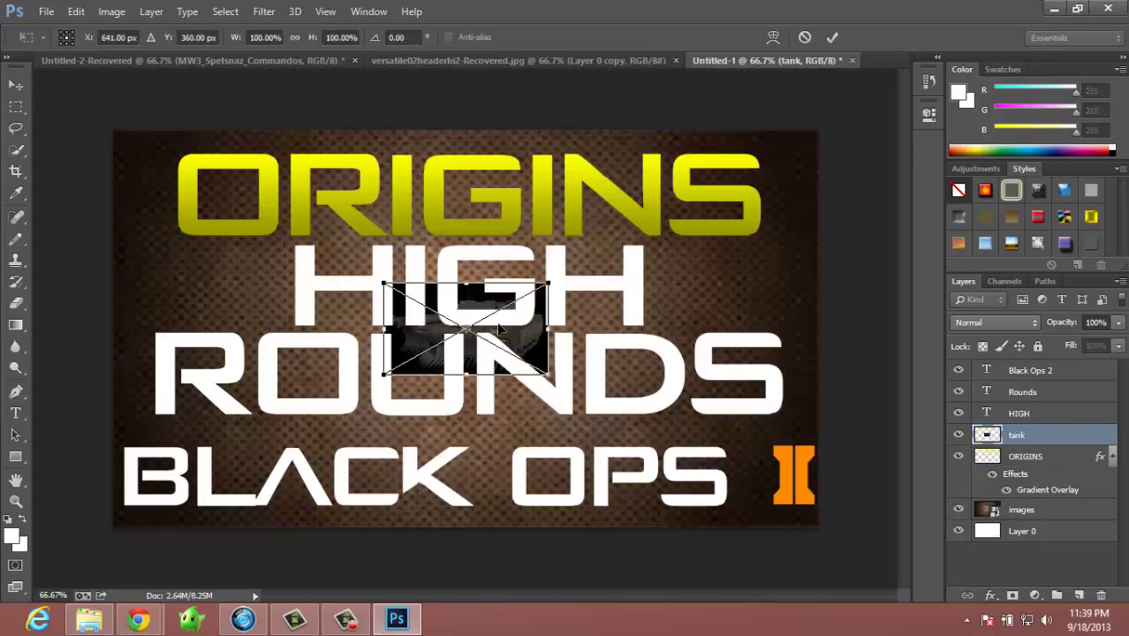
left_click_drag(549, 284, 687, 224)
left_click_drag(615, 303, 344, 188)
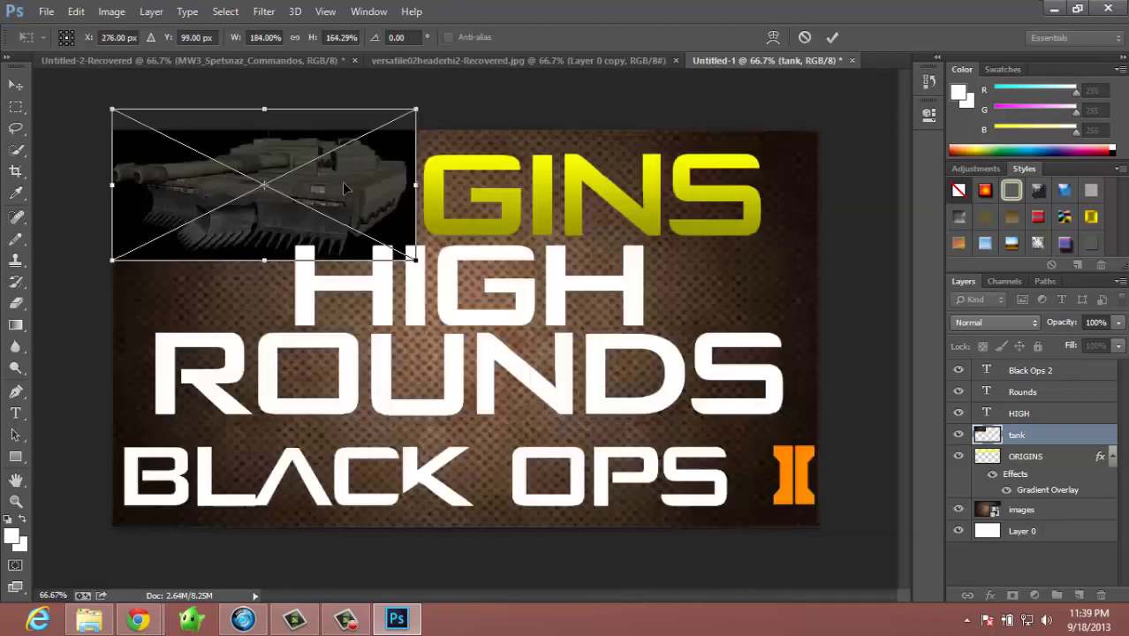
right_click(340, 183)
left_click(377, 189)
key("t")
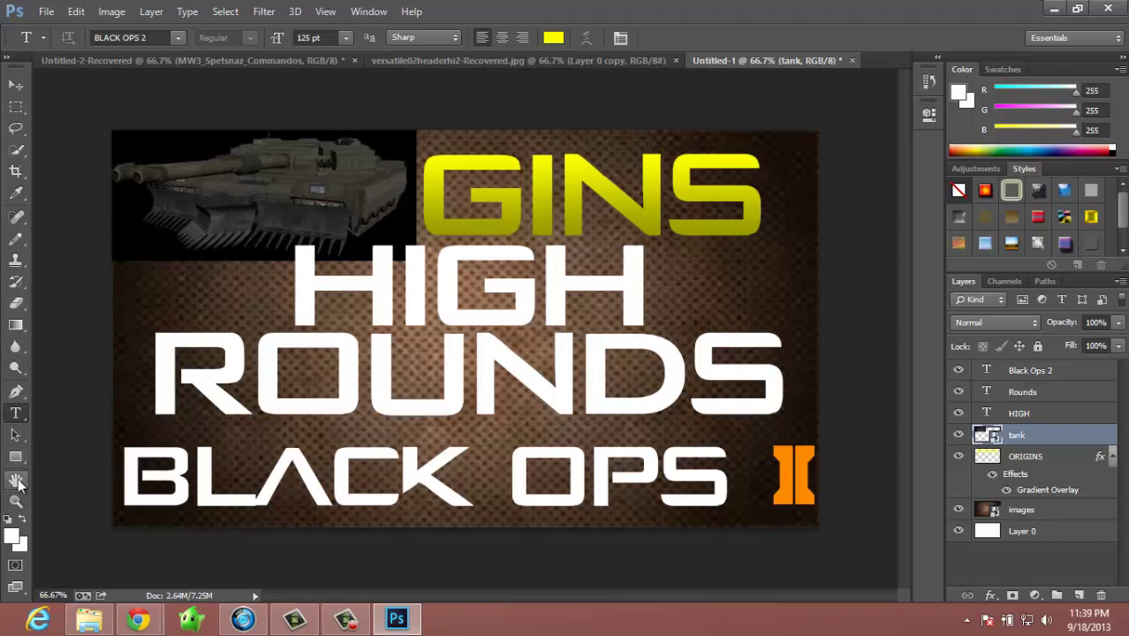
Magic Wand the tank's black background and try deleting it, dismissing the smart-object errors.
left_click(21, 157)
right_click(21, 159)
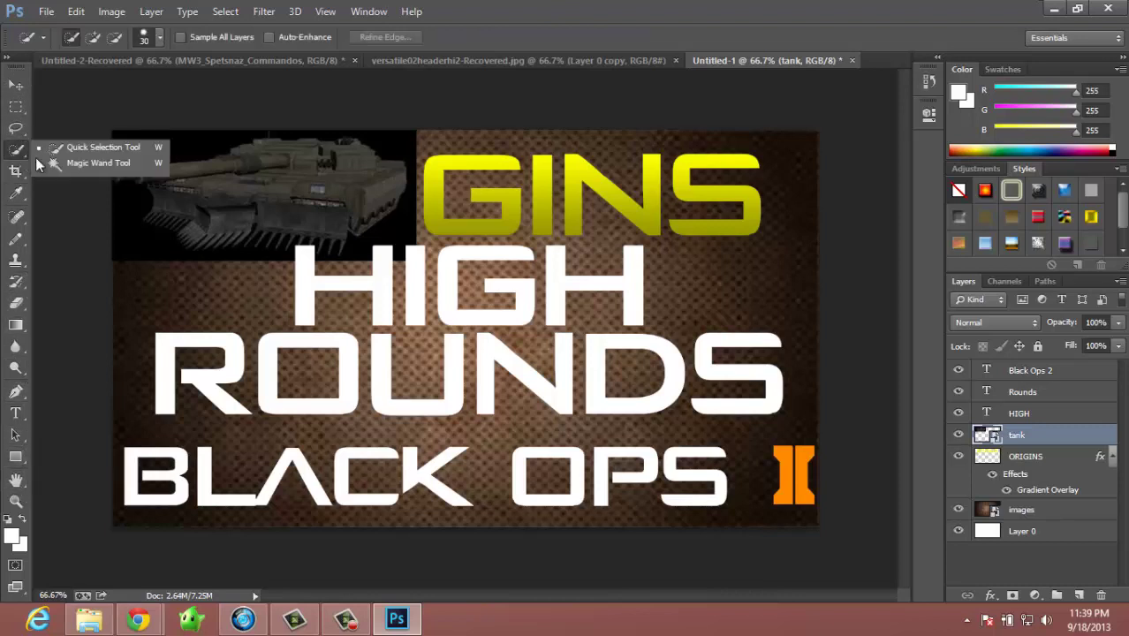
left_click(27, 152)
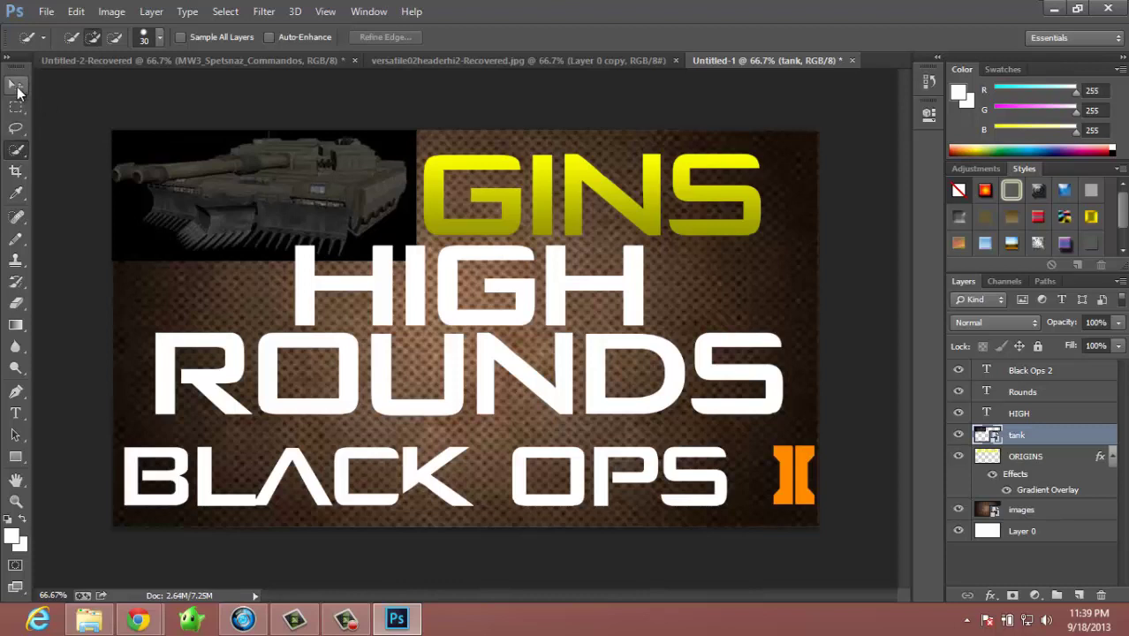
left_click(18, 157)
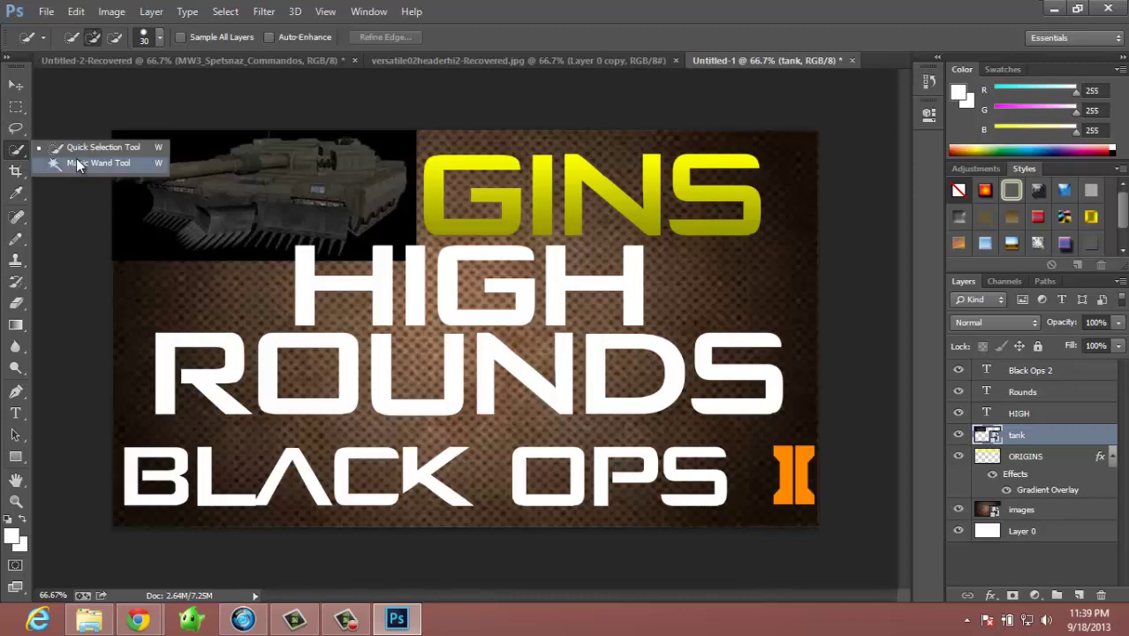
left_click(80, 165)
left_click(155, 147)
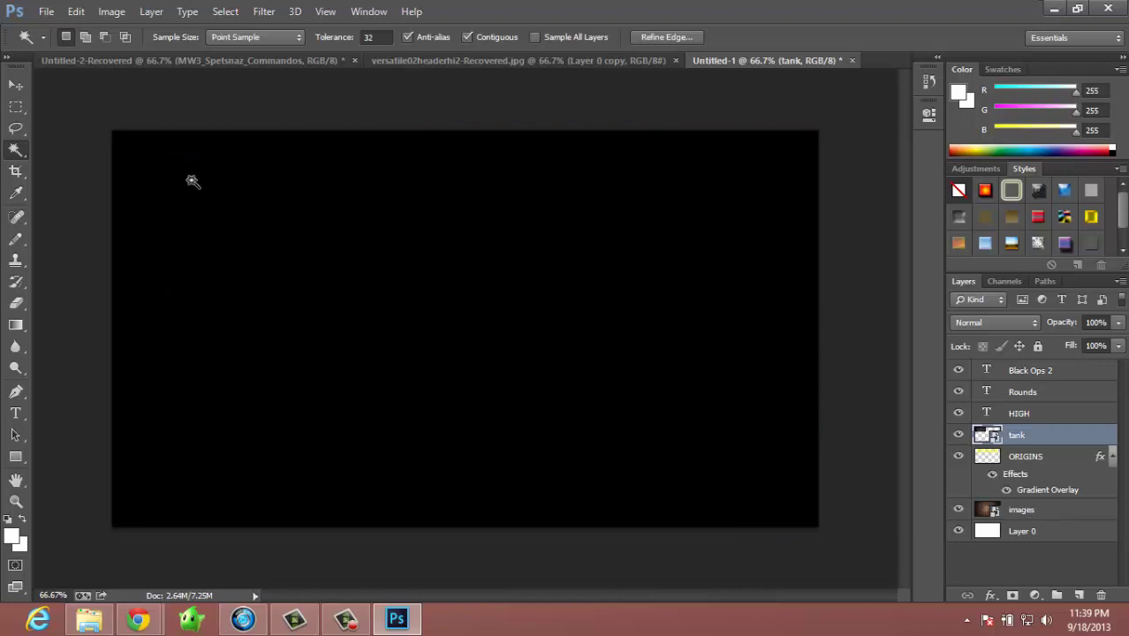
key("Delete")
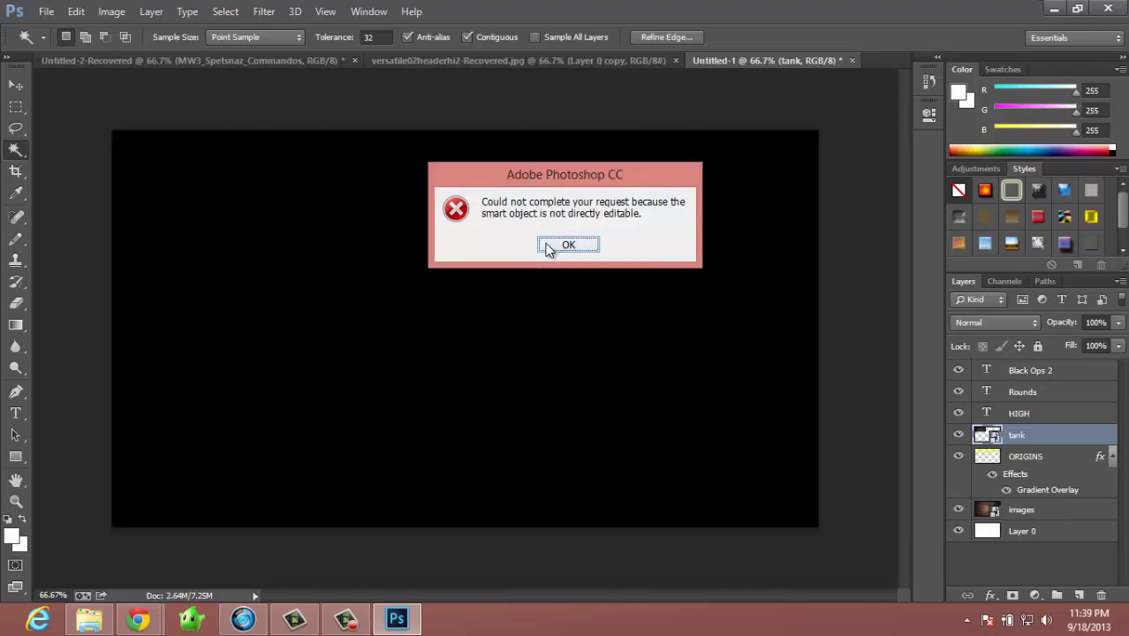
left_click(547, 246)
key("Delete")
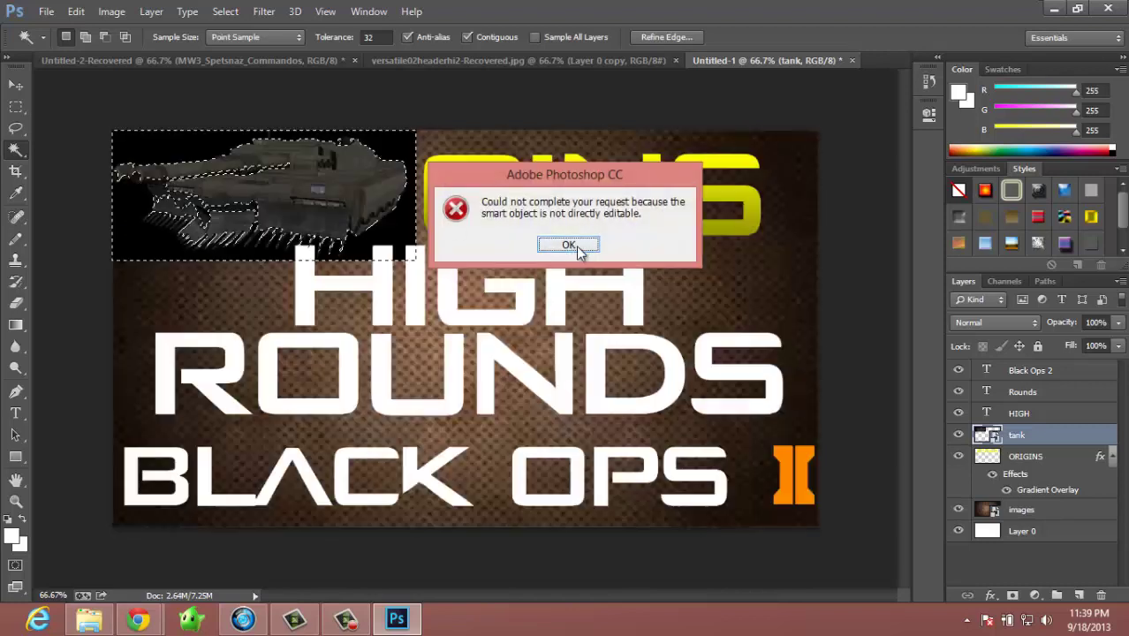
key("Return")
Shift the selection outline off and back onto the tank, then remove the tank layer.
left_click_drag(216, 158, 885, 237)
right_click(888, 239)
left_click(853, 207)
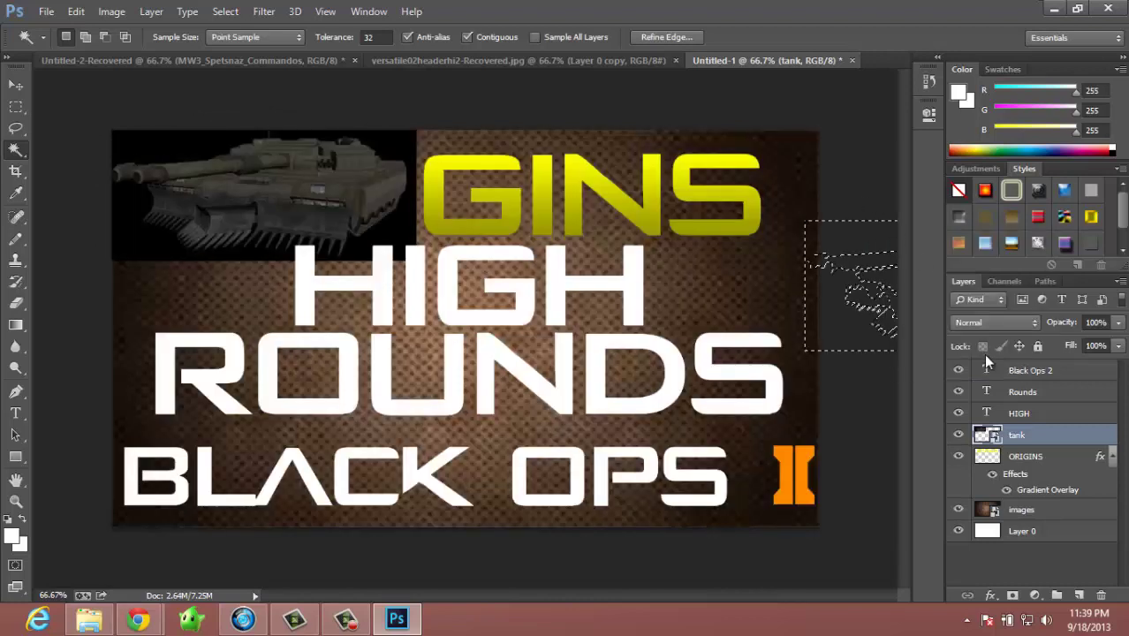
left_click_drag(875, 276, 198, 154)
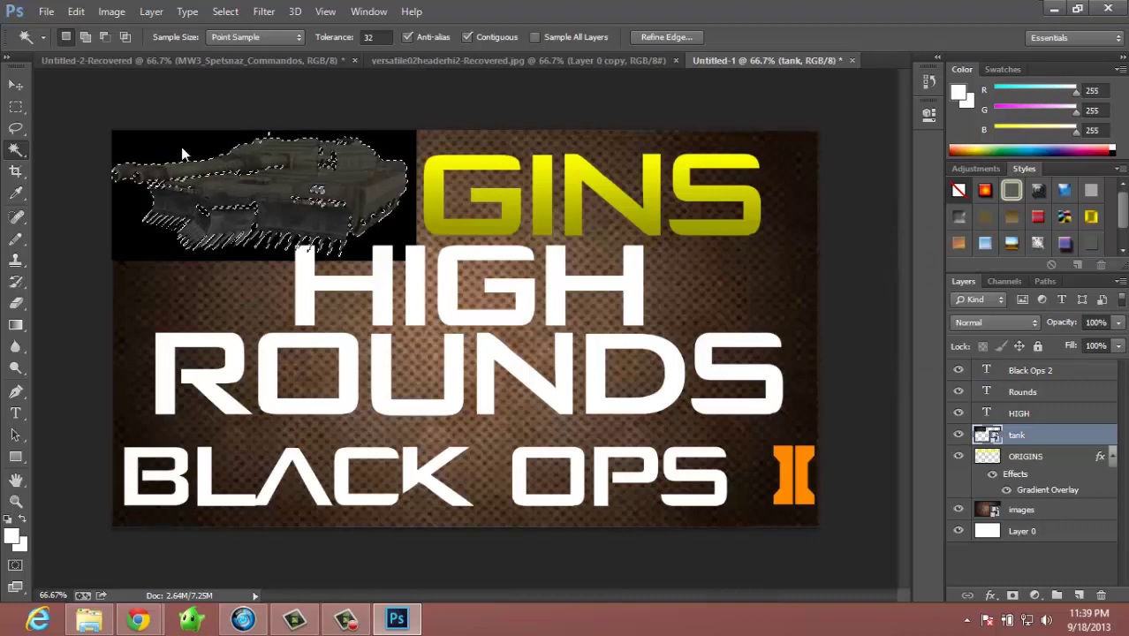
right_click(181, 147)
right_click(131, 149)
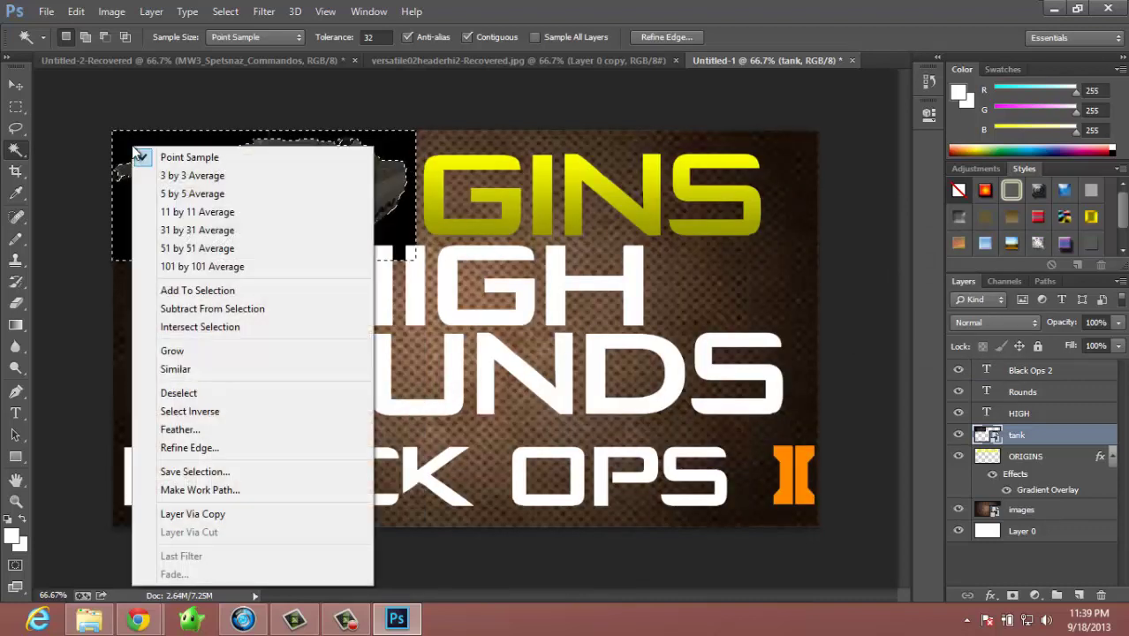
left_click(383, 189)
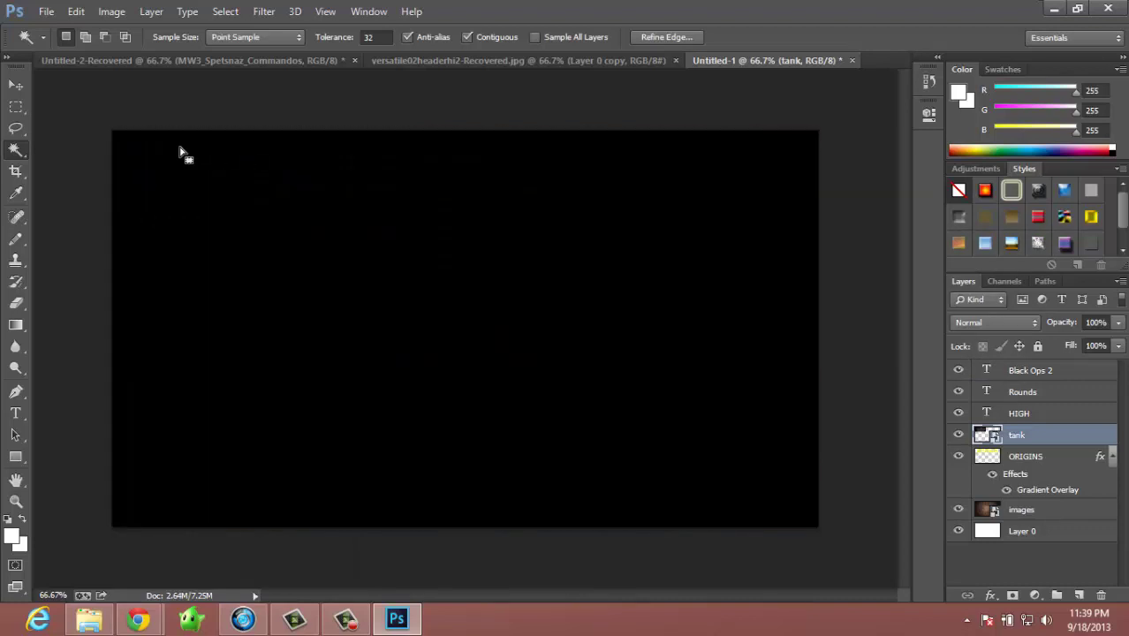
key("ctrl+z")
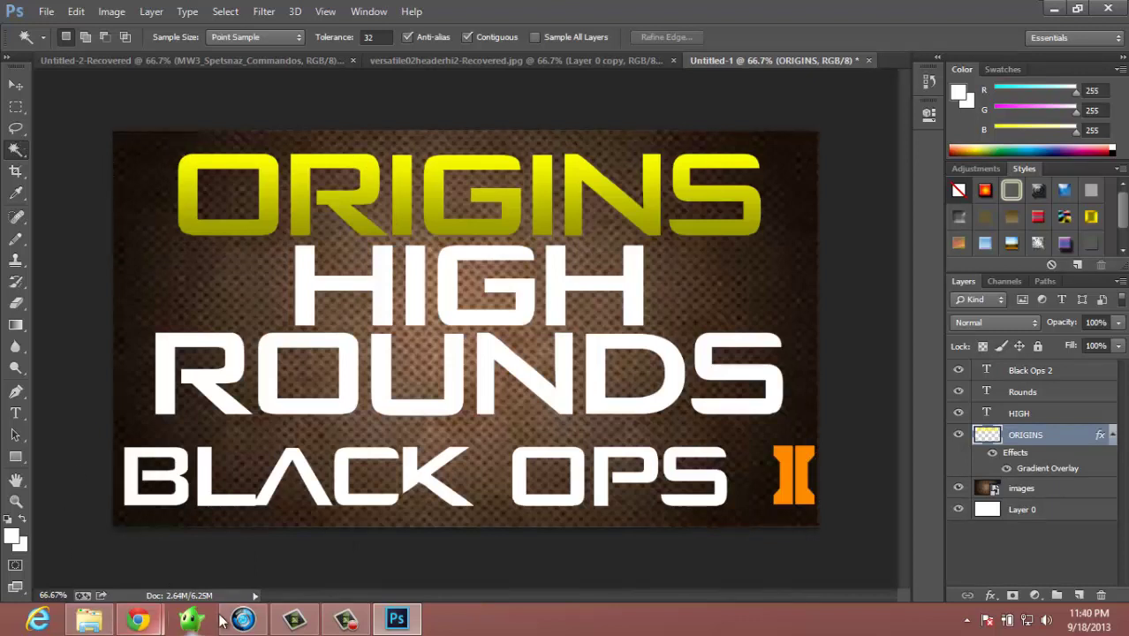
Drag the tank image in again, enlarged over HIGH and ROUNDS.
left_click(88, 619)
left_click_drag(734, 351, 269, 324)
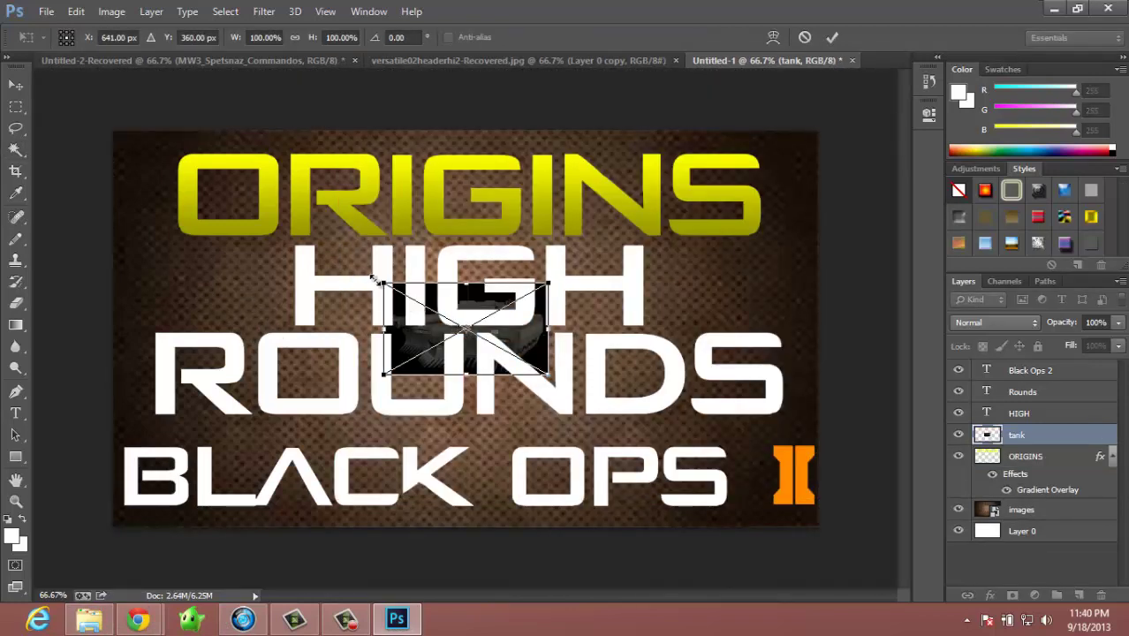
left_click_drag(382, 284, 214, 222)
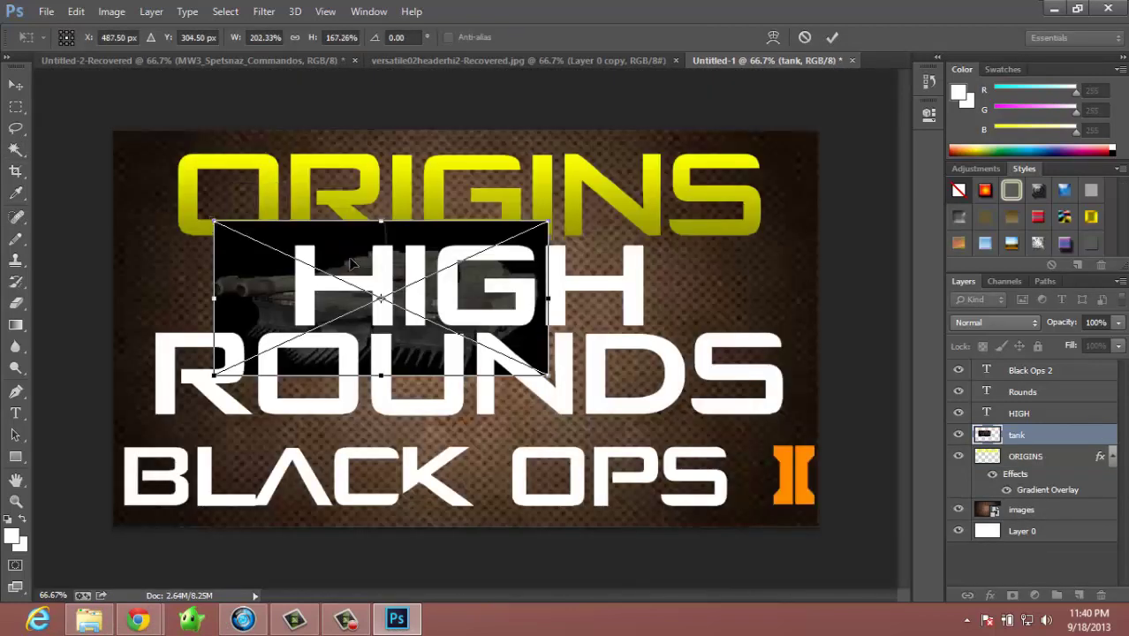
key("Return")
Magic Wand the black area, rasterize the tank layer, and delete the black backdrop.
key("w")
left_click(332, 236)
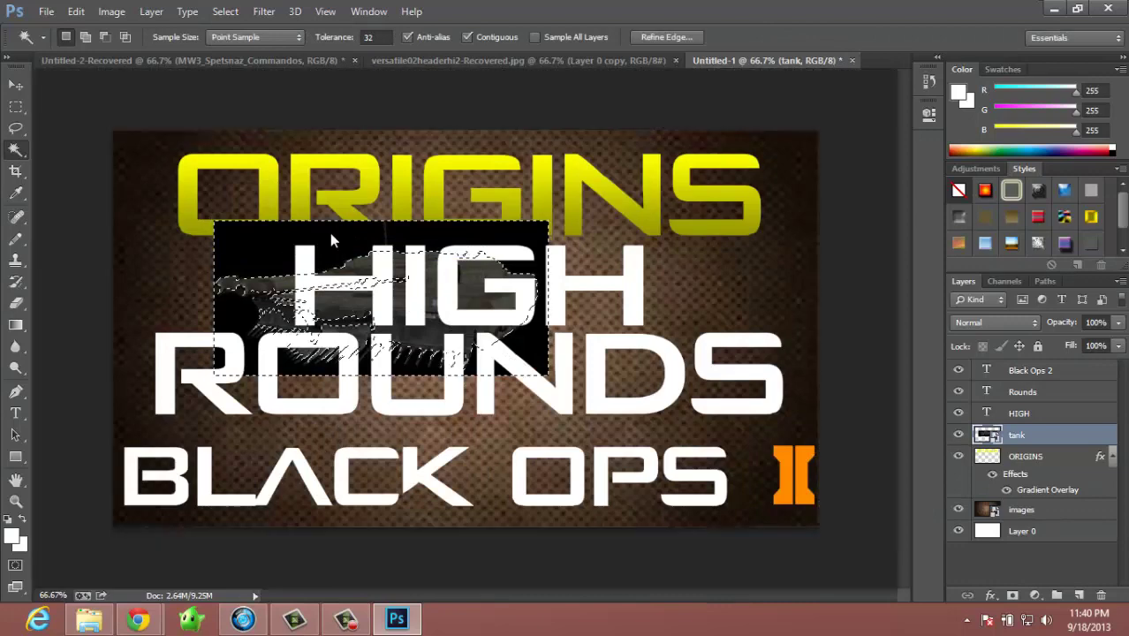
key("Delete")
left_click(566, 248)
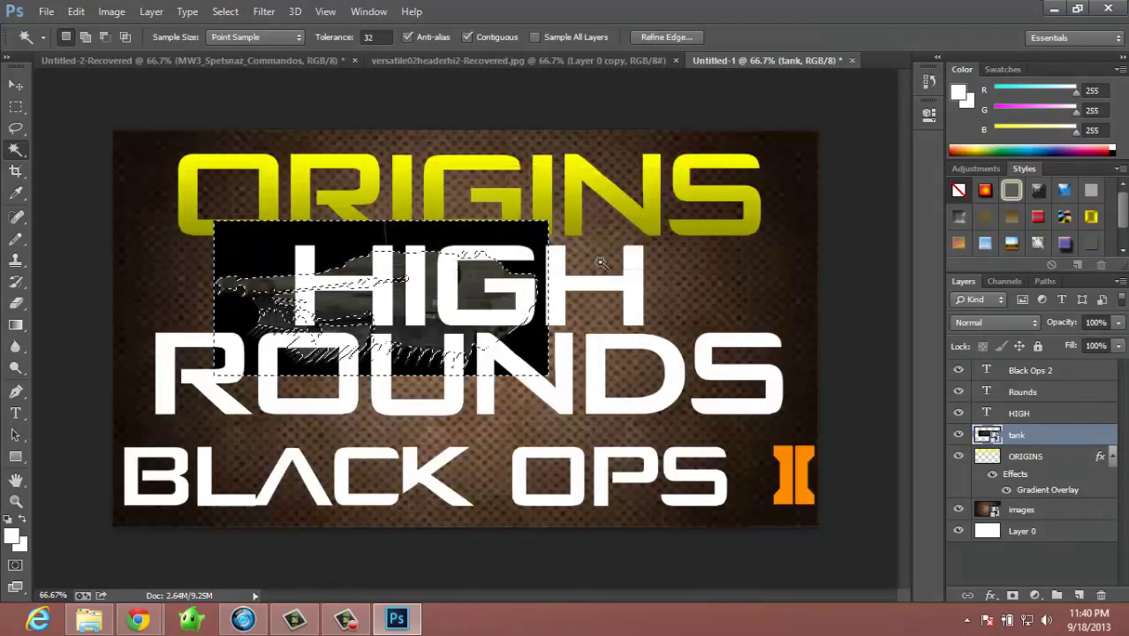
right_click(975, 424)
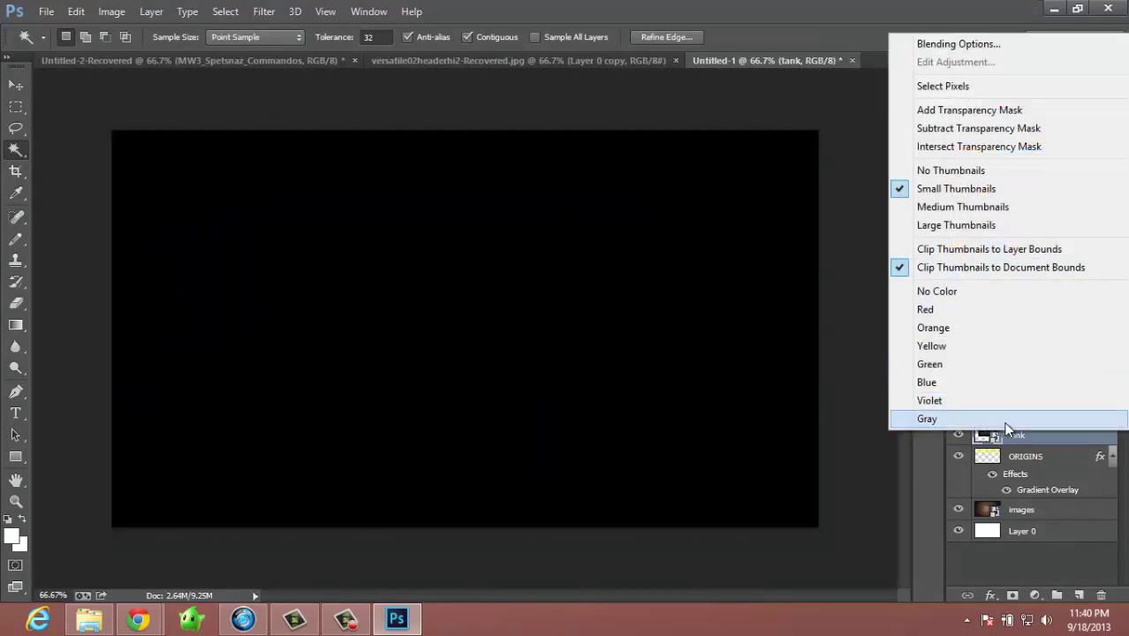
left_click(1012, 446)
right_click(1012, 446)
left_click(730, 265)
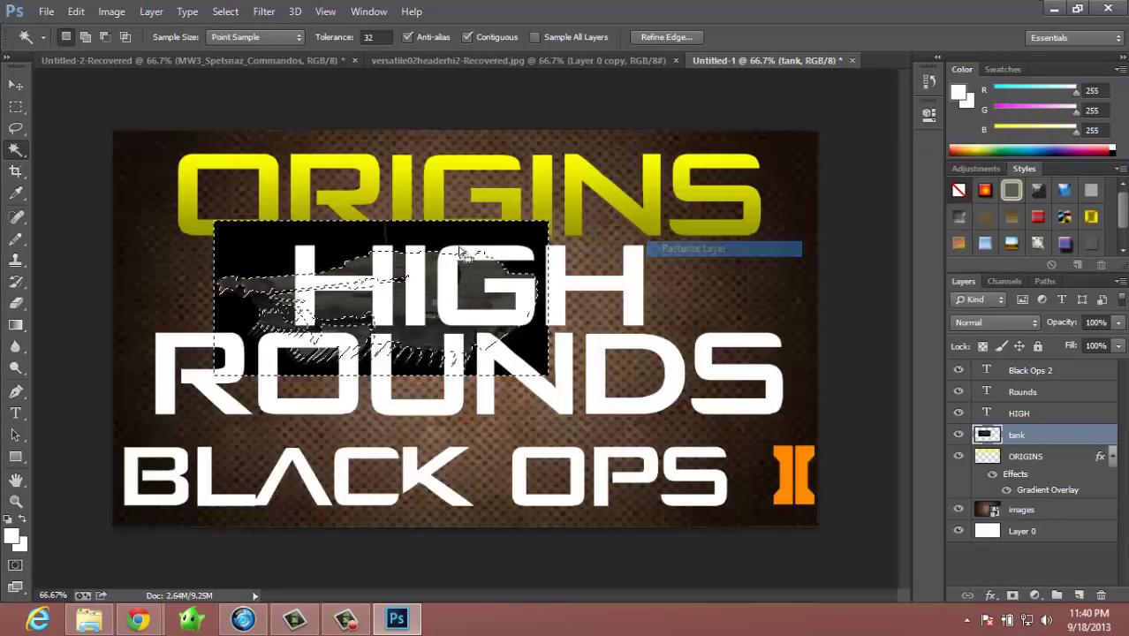
key("Delete")
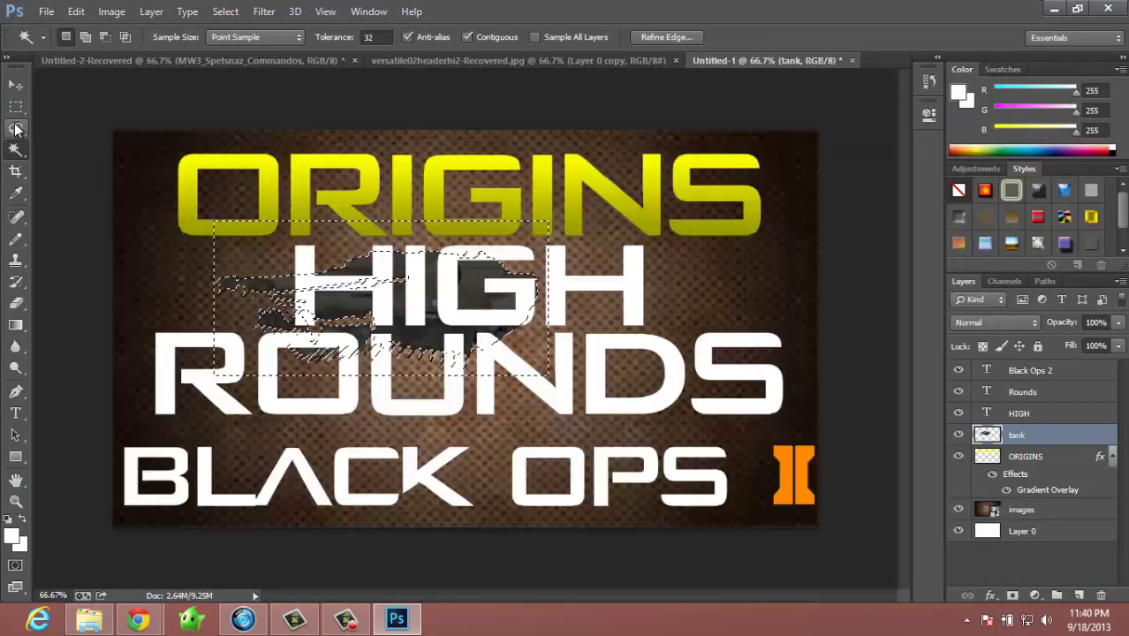
Reposition the tank between ORIGINS and HIGH, then delete the tank layer.
left_click(16, 85)
left_click_drag(292, 301, 354, 189)
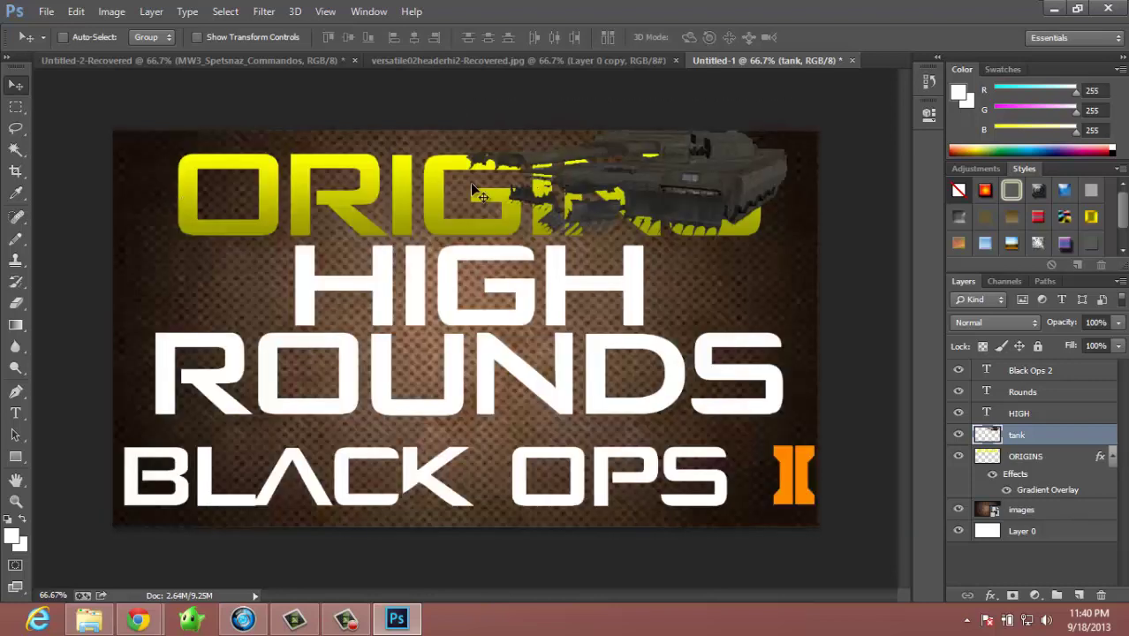
left_click_drag(664, 170, 557, 223)
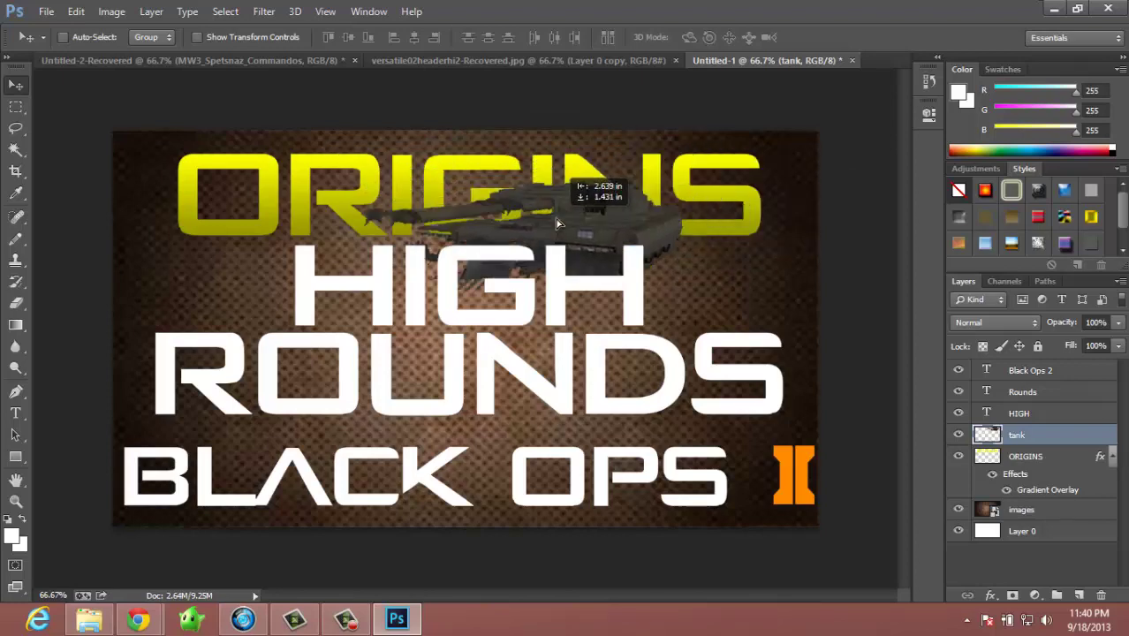
right_click(1017, 435)
left_click(717, 159)
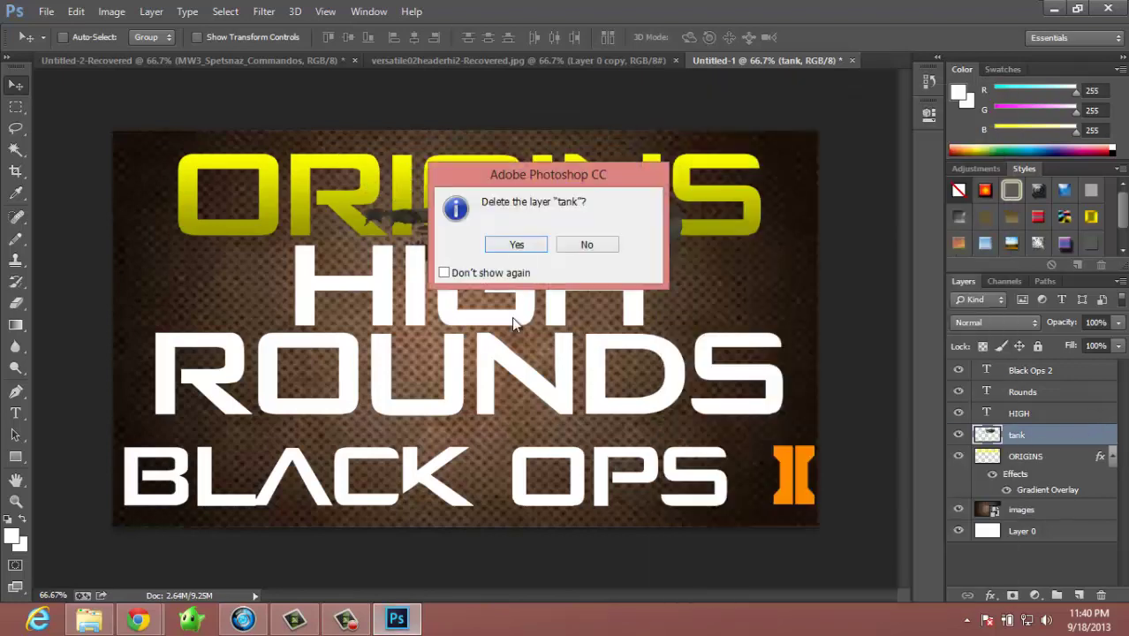
left_click(519, 249)
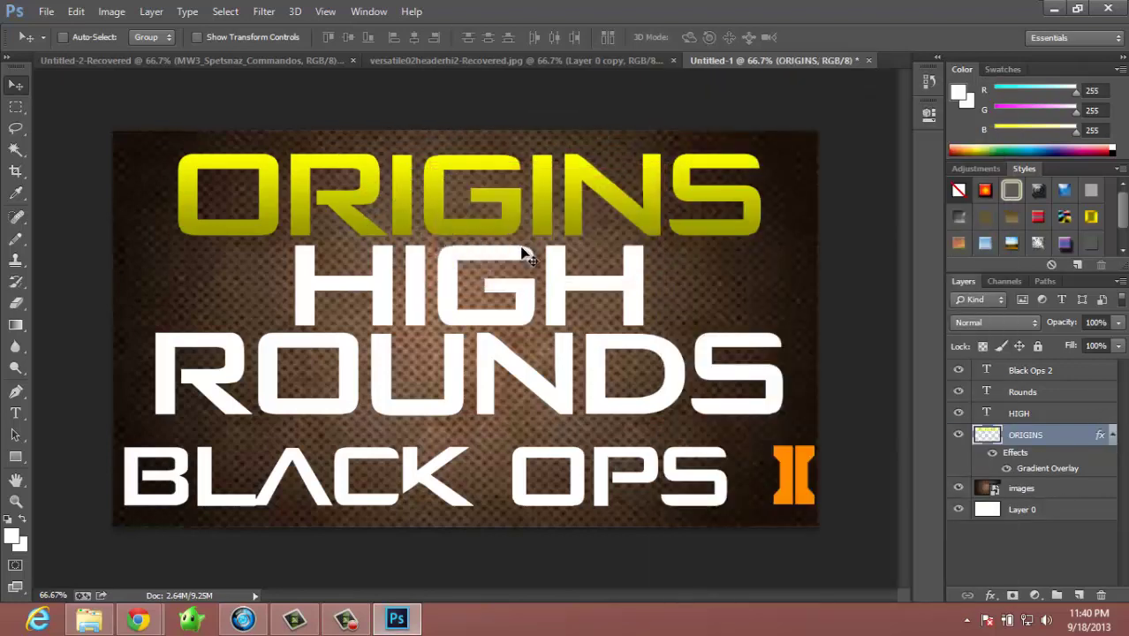
Place the MW3_Spetsnaz_Commandos image top centre over ORIGINS, then click into the BLACK OPS text.
left_click(99, 625)
left_click_drag(638, 363, 234, 311)
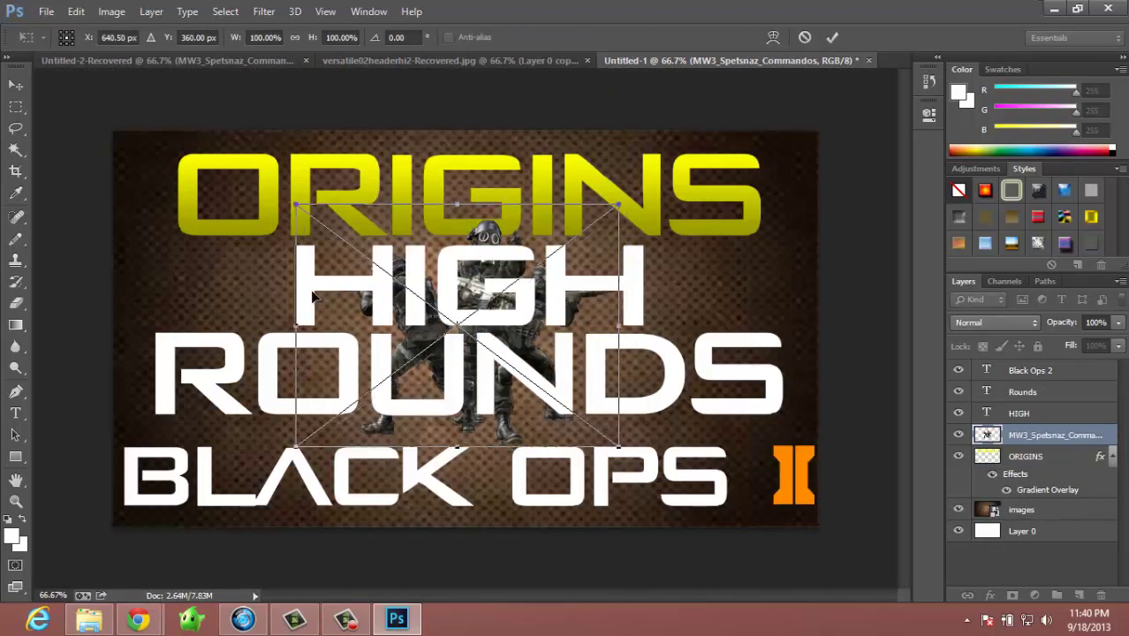
left_click_drag(427, 330, 422, 229)
right_click(250, 219)
left_click(267, 234)
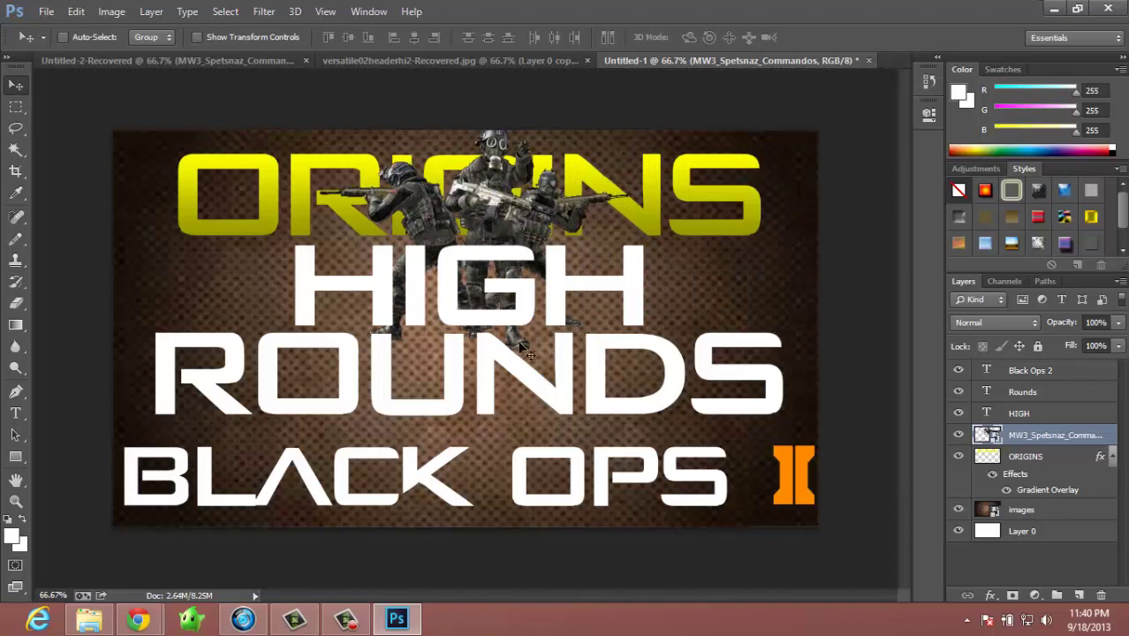
left_click(15, 414)
left_click(131, 473)
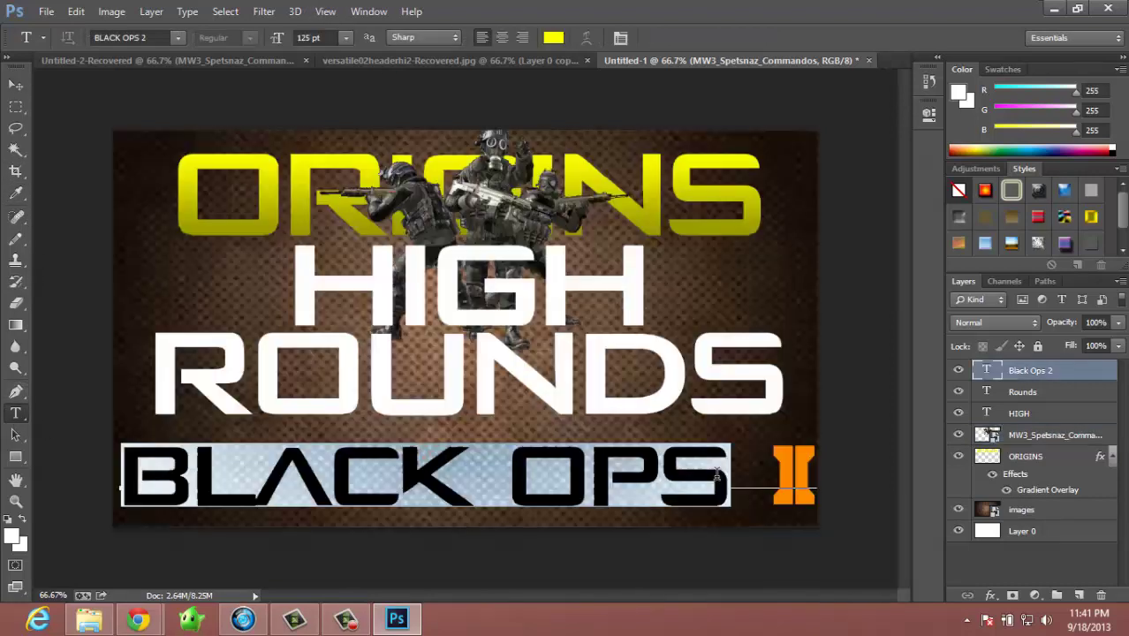